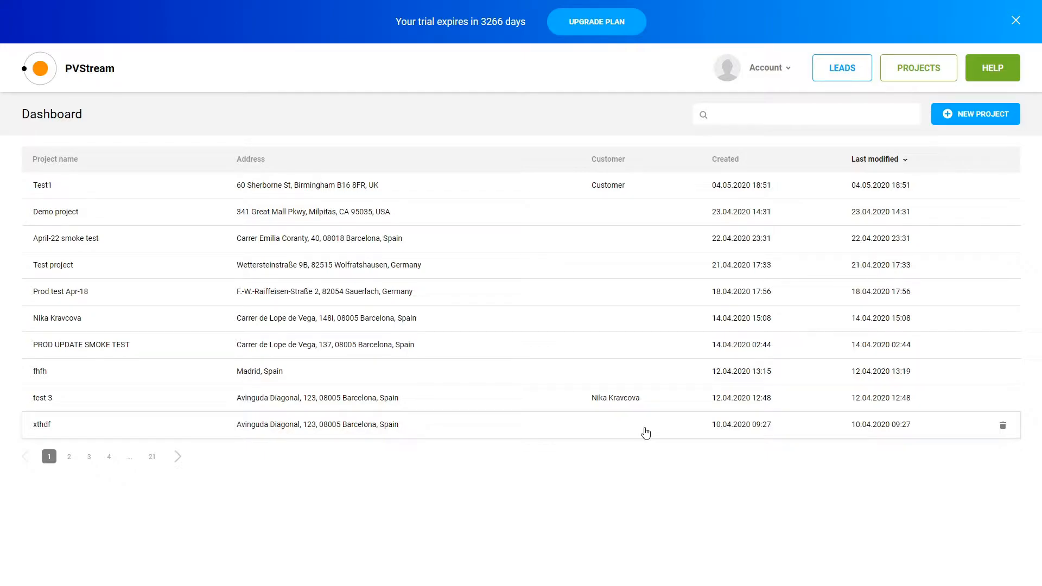
# Start a new project named 'Version demo'
pyautogui.click(967, 120)
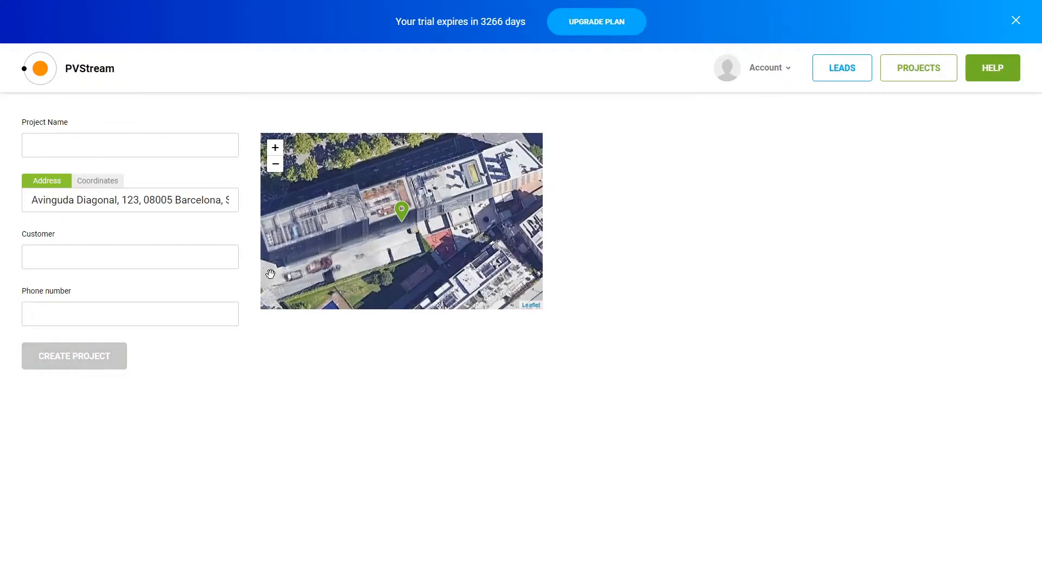
pyautogui.click(121, 141)
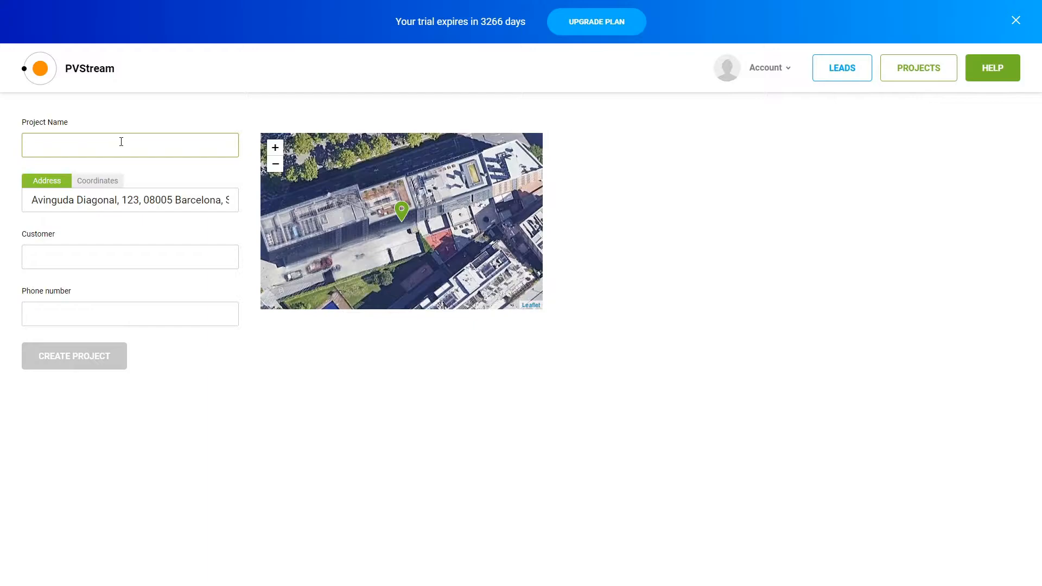
pyautogui.write('V')
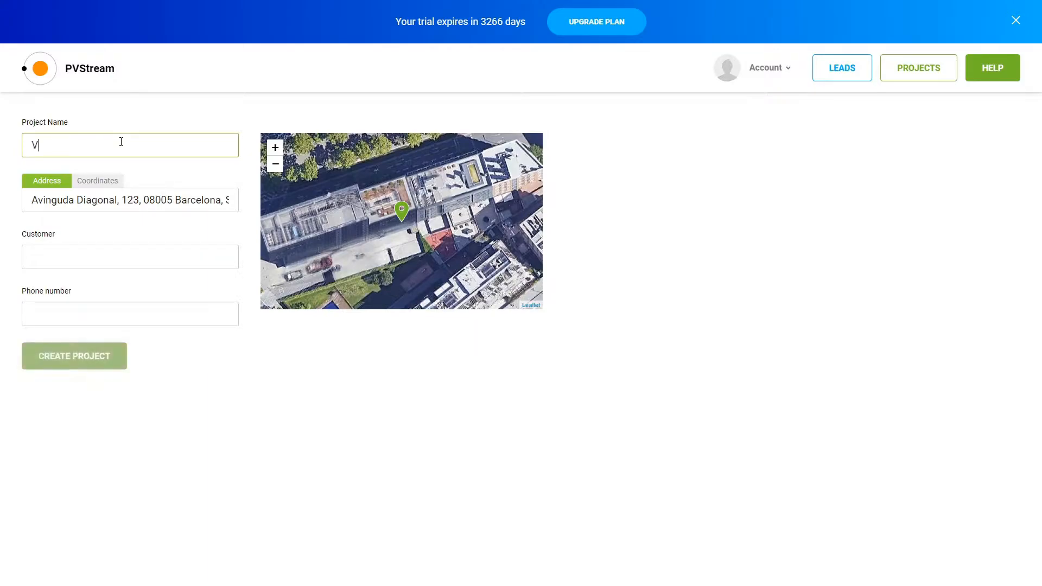
pyautogui.write('ersion demo')
# Replace the prefilled project address with the site's street address suggestion
pyautogui.click(151, 198)
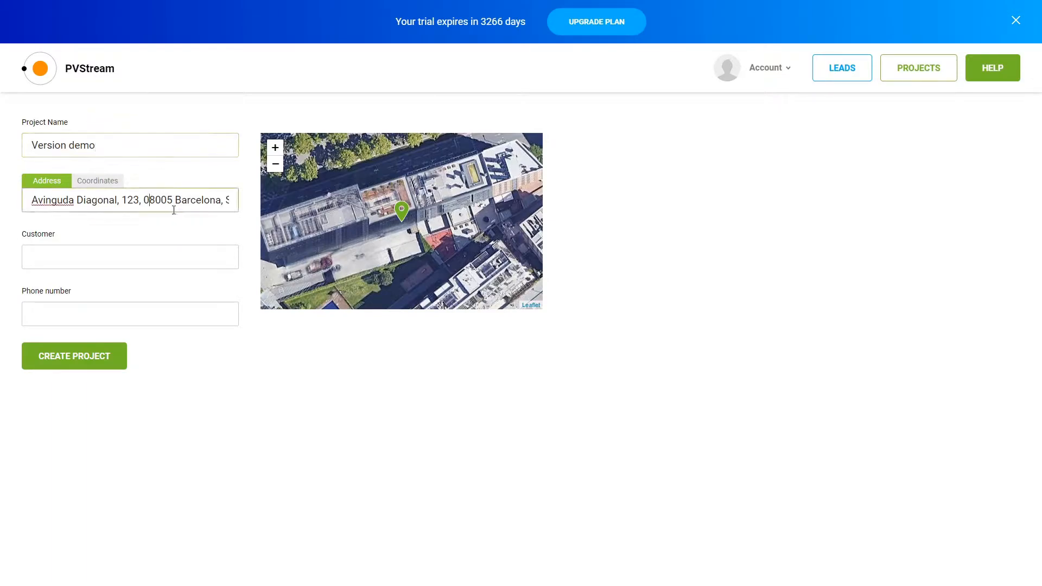
pyautogui.hotkey('ctrl', 'a')
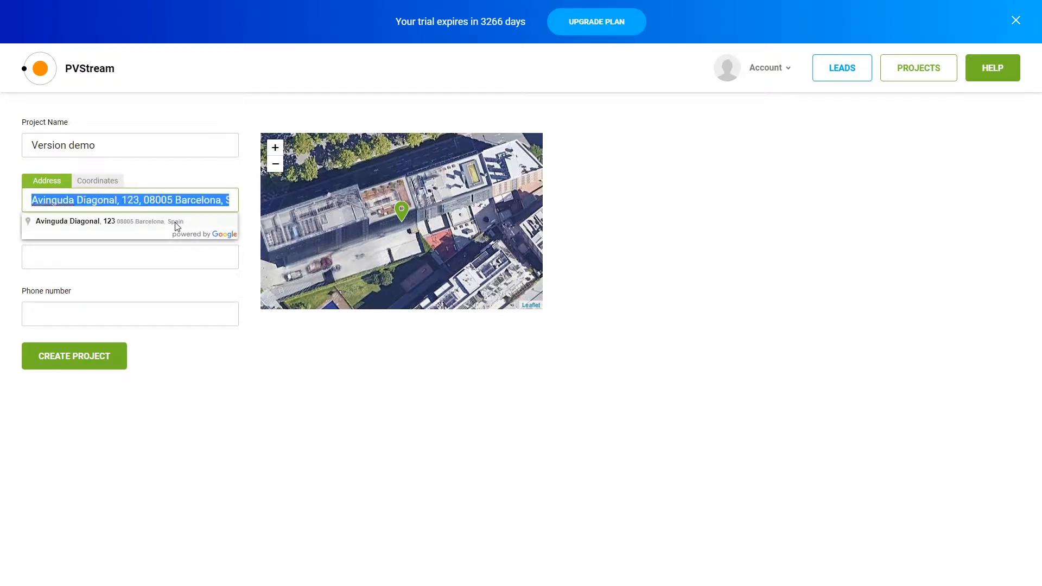
pyautogui.press('BackSpace')
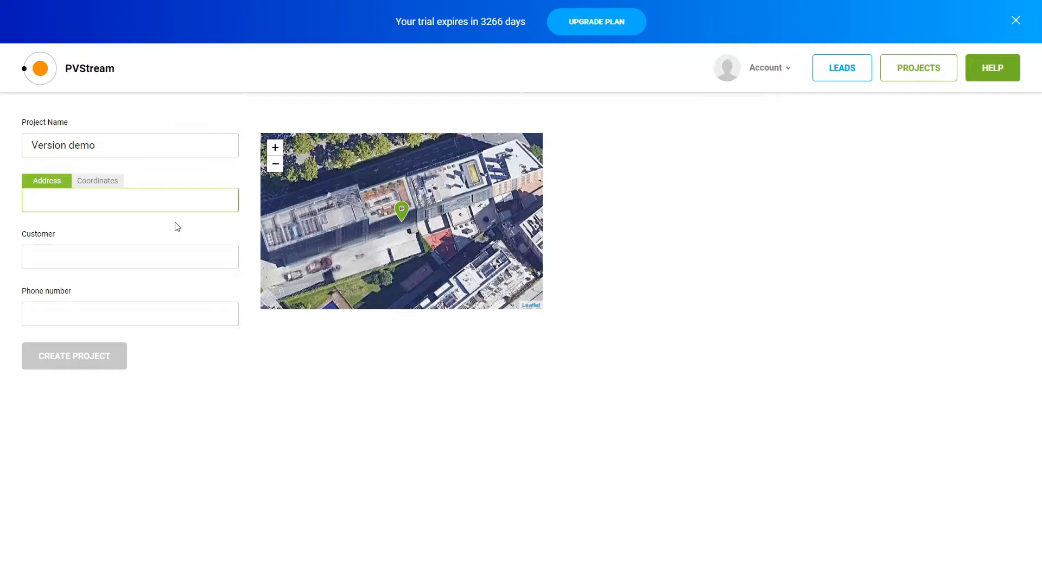
pyautogui.write('s')
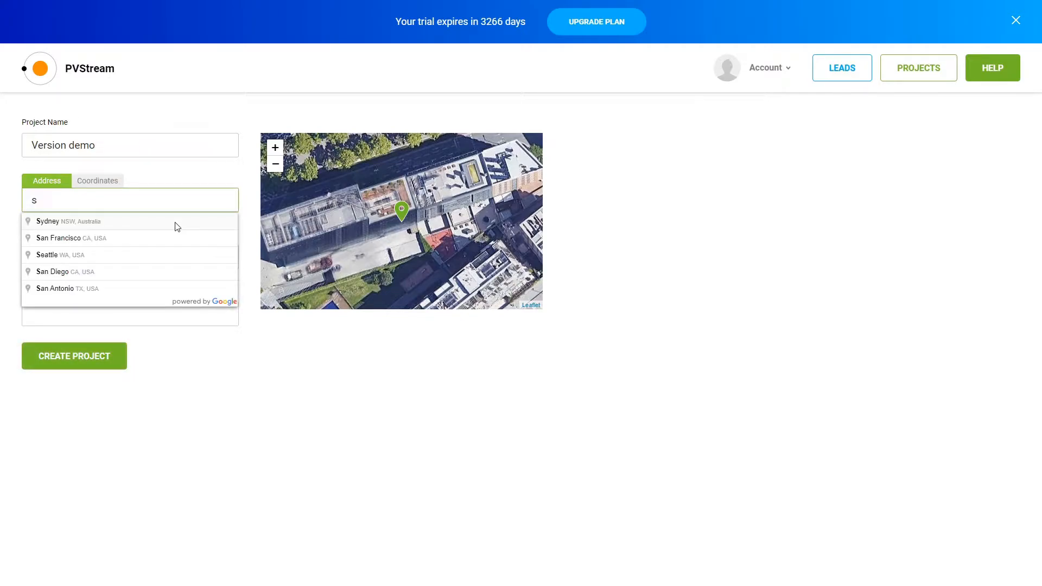
pyautogui.write('au')
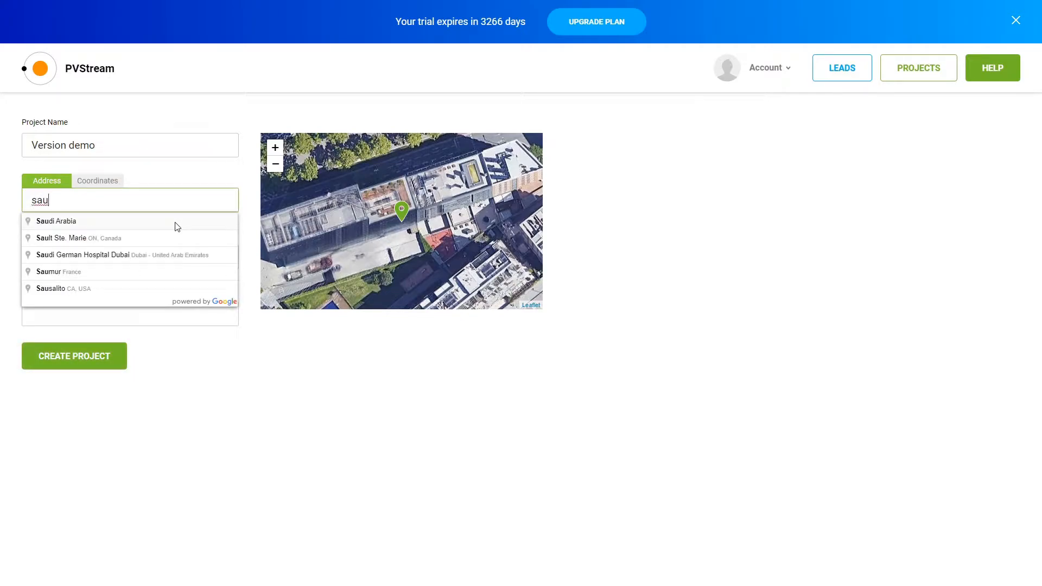
pyautogui.write('erlac')
pyautogui.click(125, 238)
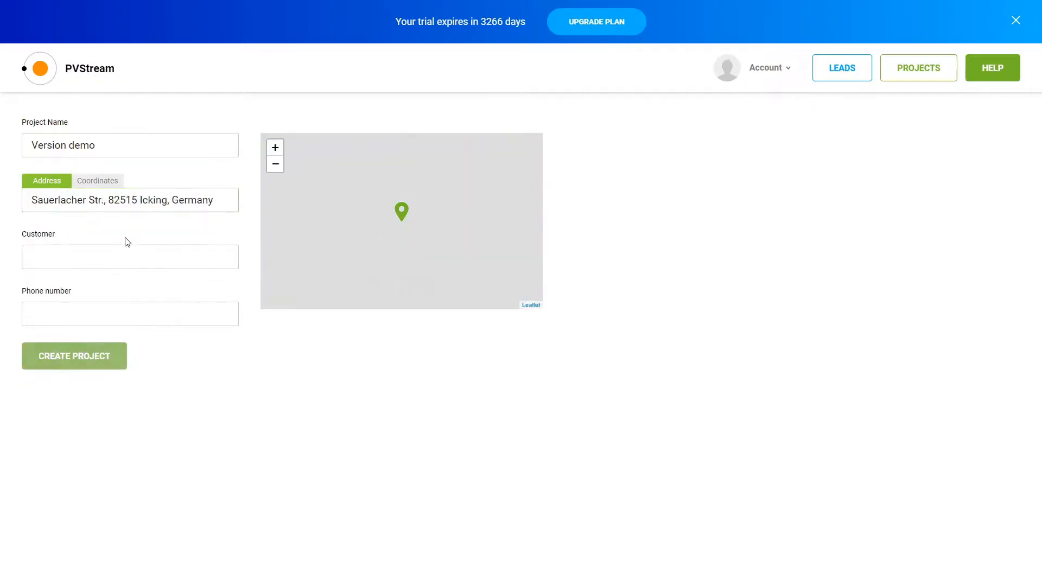
# Pin the project location on the grey-roofed building and create the project
pyautogui.moveTo(453, 236)
pyautogui.mouseDown()
pyautogui.moveTo(347, 288)
pyautogui.moveTo(289, 287)
pyautogui.mouseUp()
pyautogui.moveTo(444, 215); pyautogui.dragTo(335, 178)
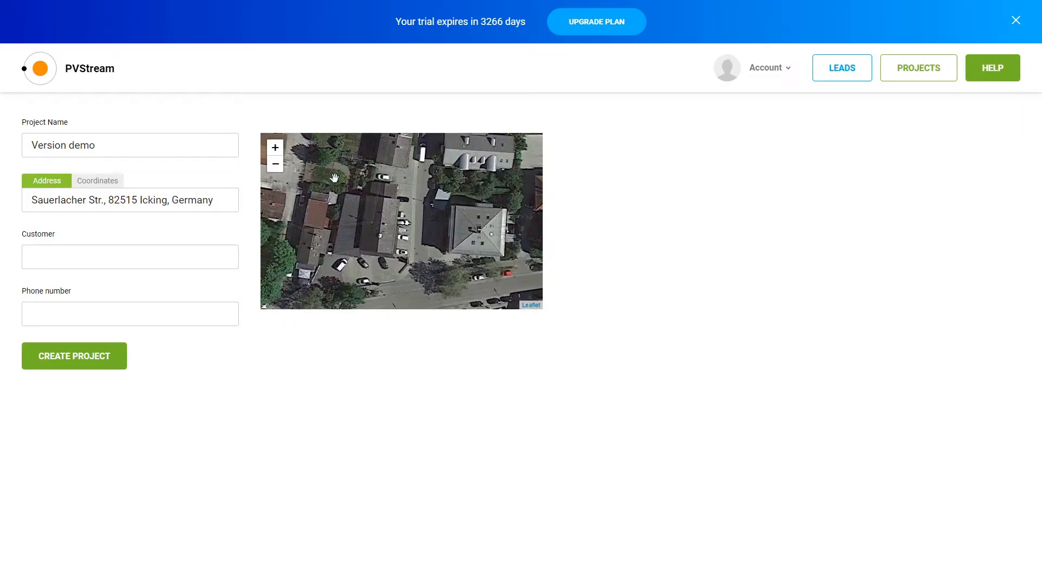
pyautogui.click(481, 230)
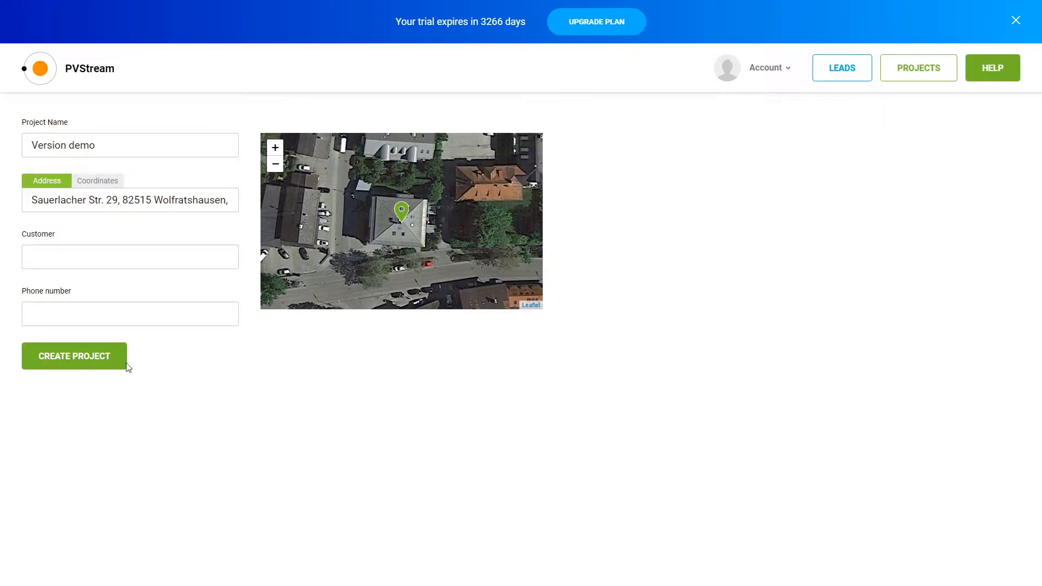
pyautogui.click(95, 367)
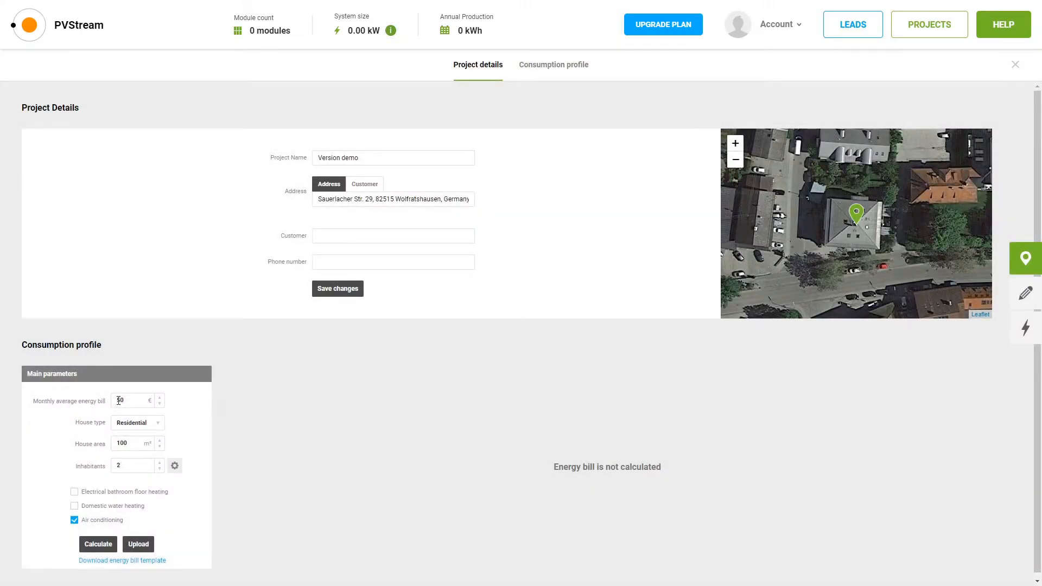
# Set the monthly energy bill to 350 €, calculate consumption, and open the design map
pyautogui.click(119, 401)
pyautogui.write('350')
pyautogui.click(101, 544)
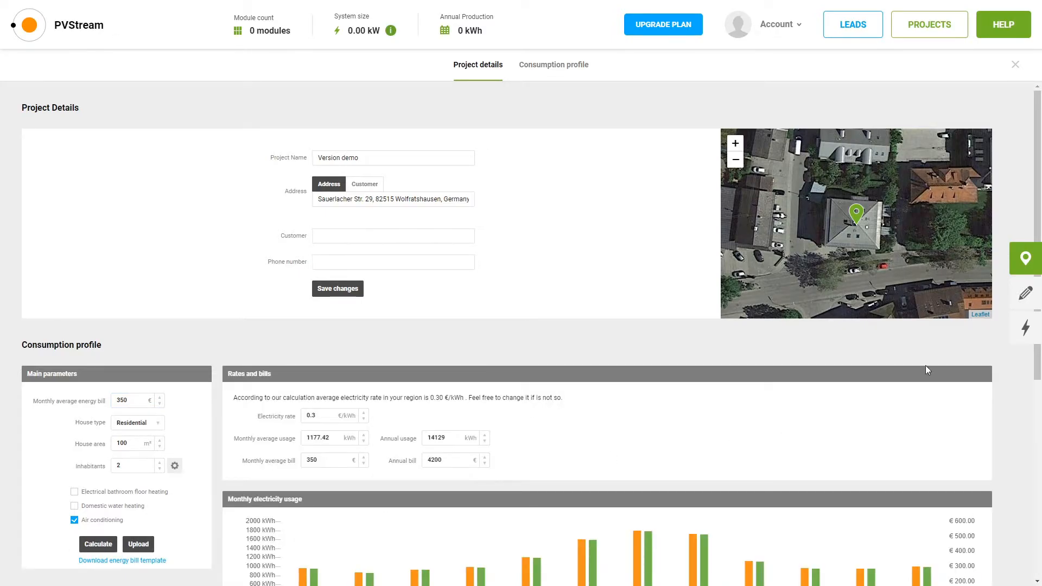
pyautogui.click(1025, 293)
pyautogui.scroll(2, 630, 295)
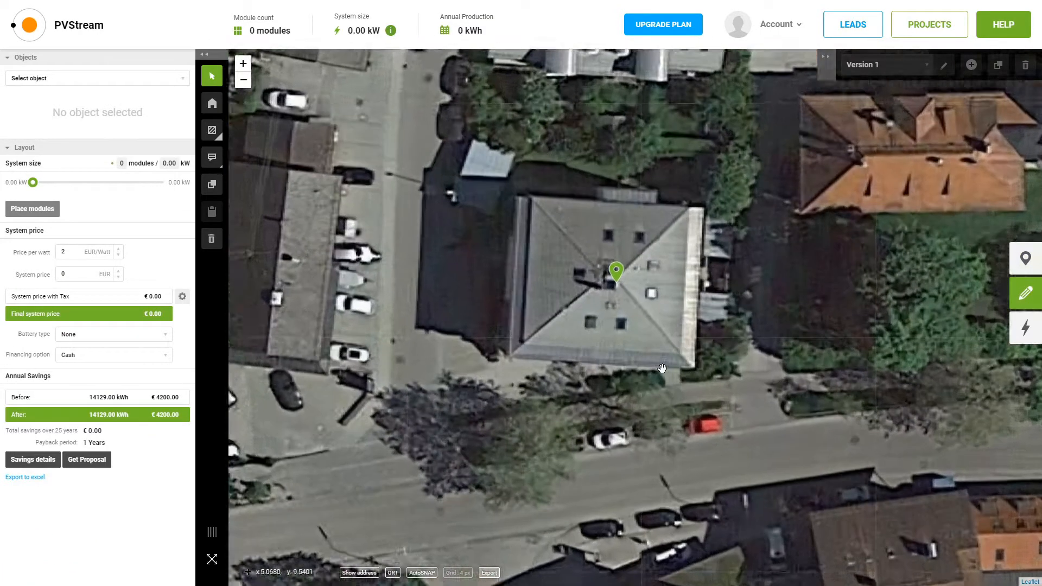
pyautogui.moveTo(629, 295); pyautogui.dragTo(574, 329)
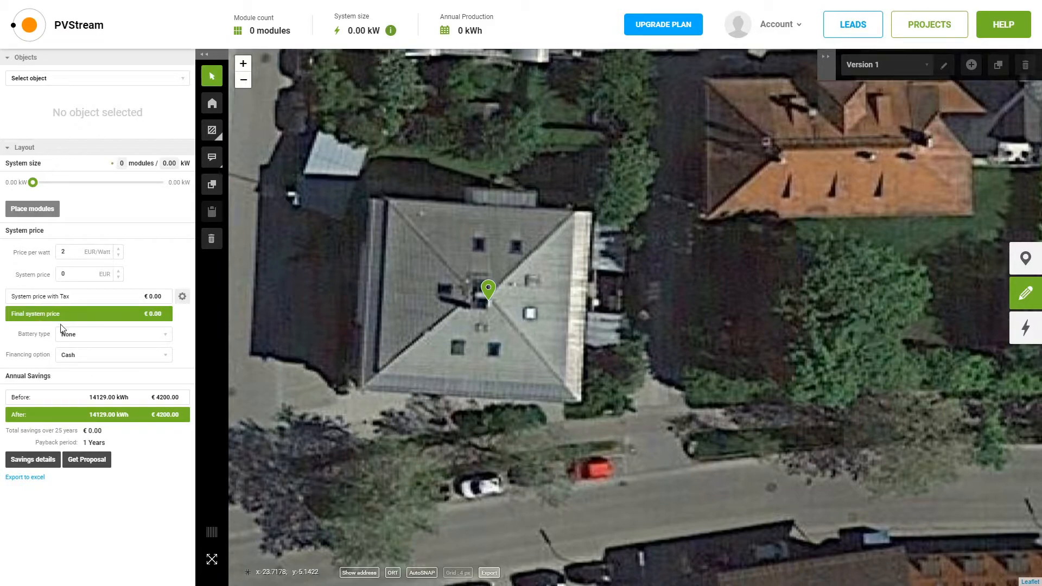
# Outline the triangular front roof face as Unnamed Roof1
pyautogui.click(212, 104)
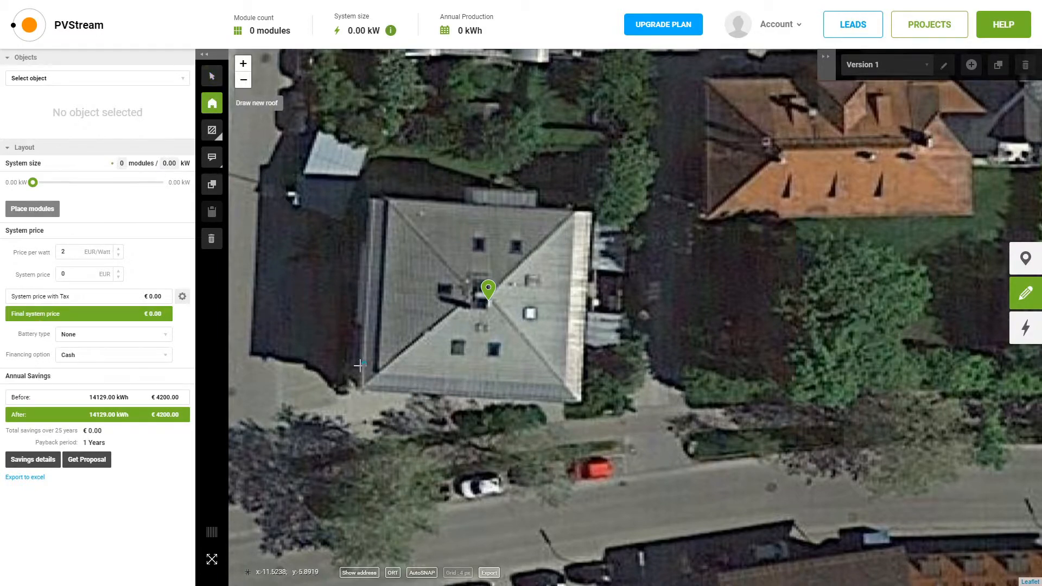
pyautogui.click(362, 390)
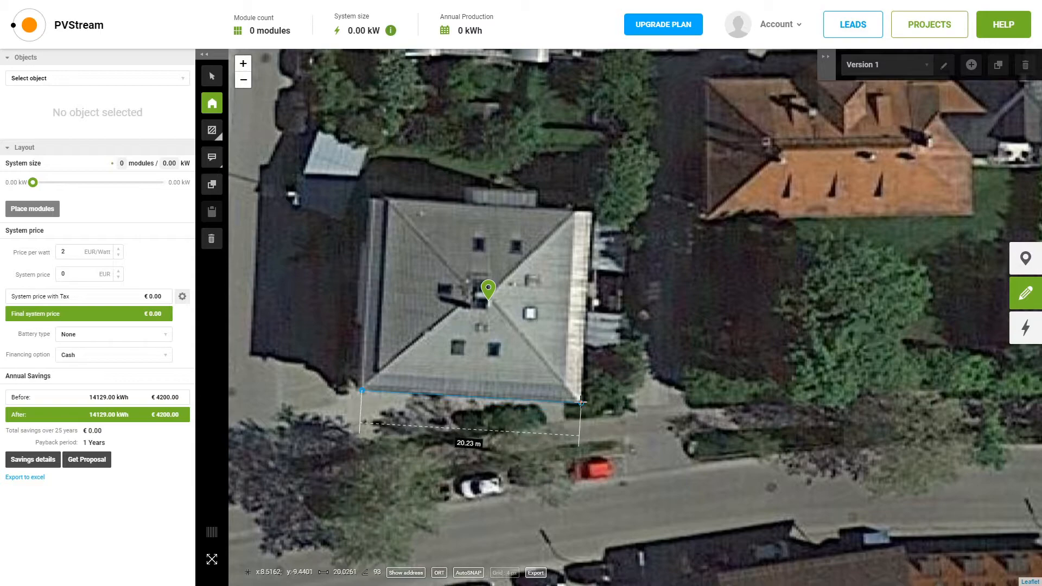
pyautogui.click(581, 403)
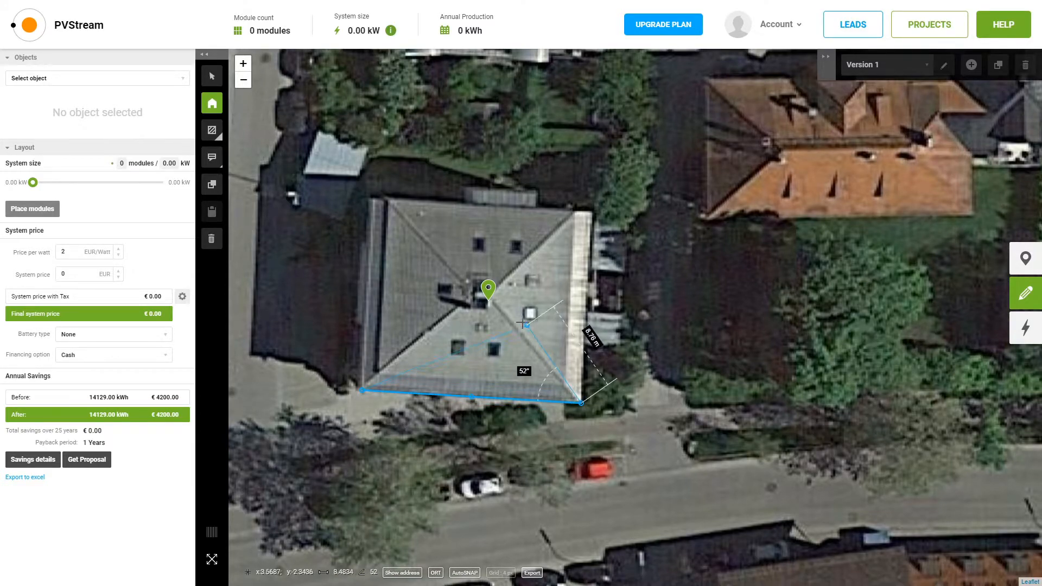
pyautogui.click(489, 297)
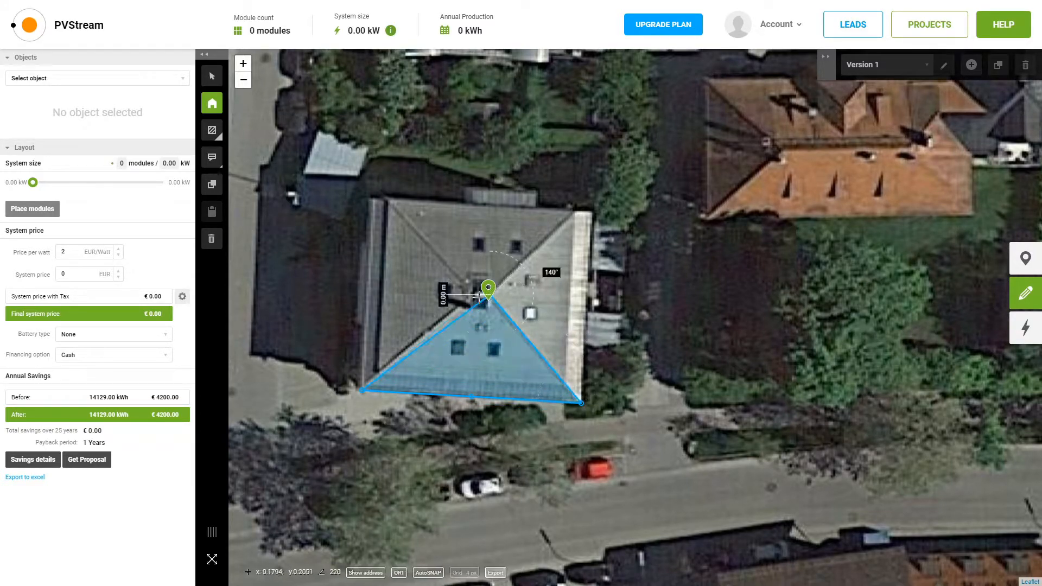
pyautogui.doubleClick(471, 293)
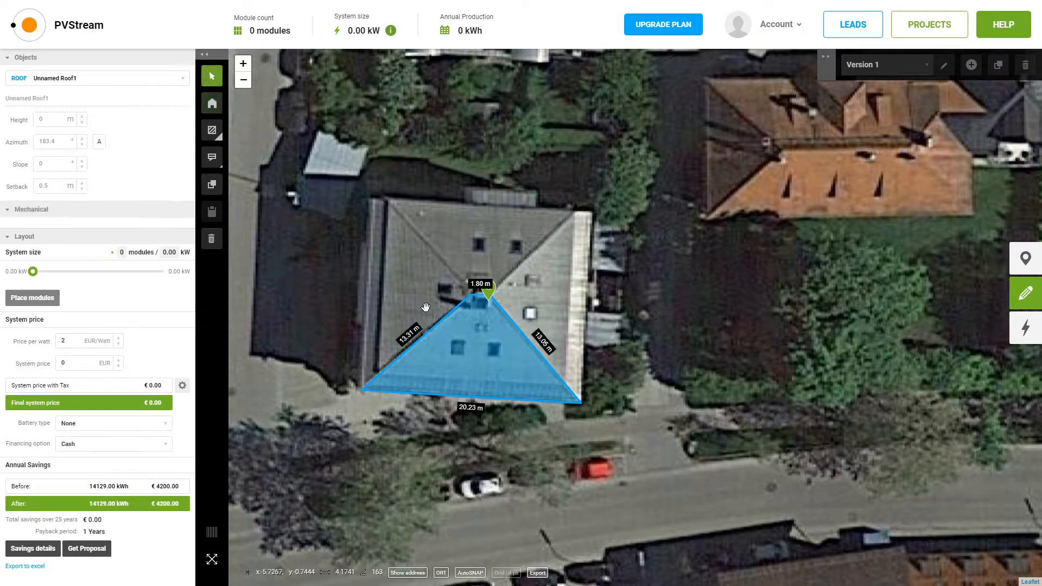
# Outline the adjoining right-hand roof face as Unnamed Roof2
pyautogui.click(213, 104)
pyautogui.click(581, 403)
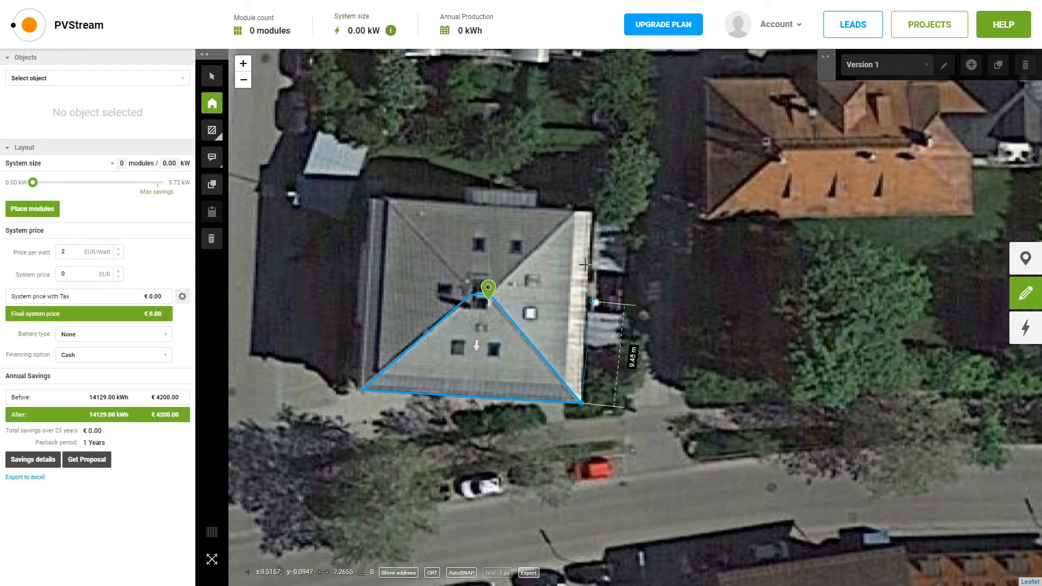
pyautogui.click(592, 212)
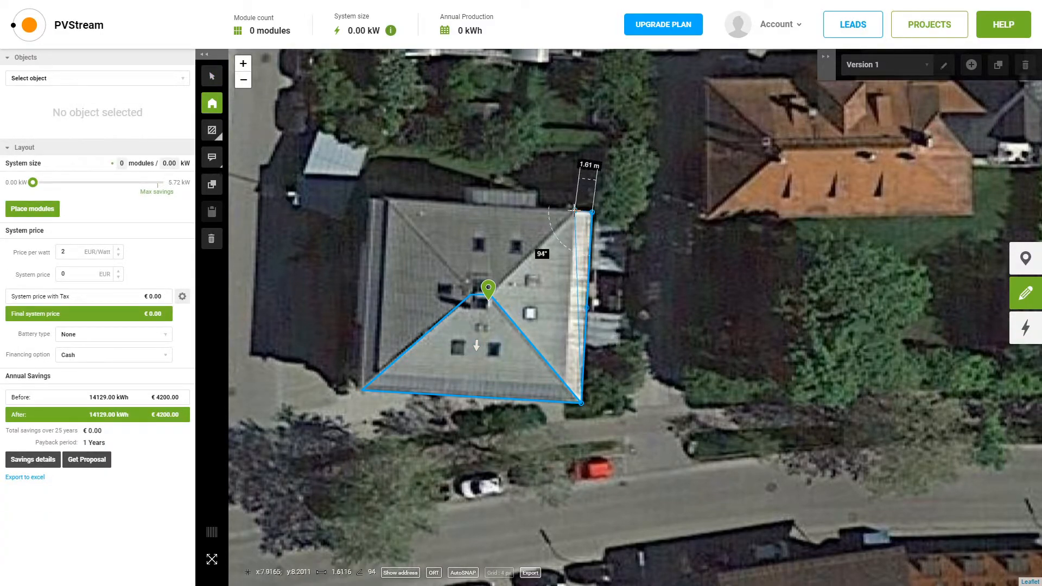
pyautogui.click(575, 210)
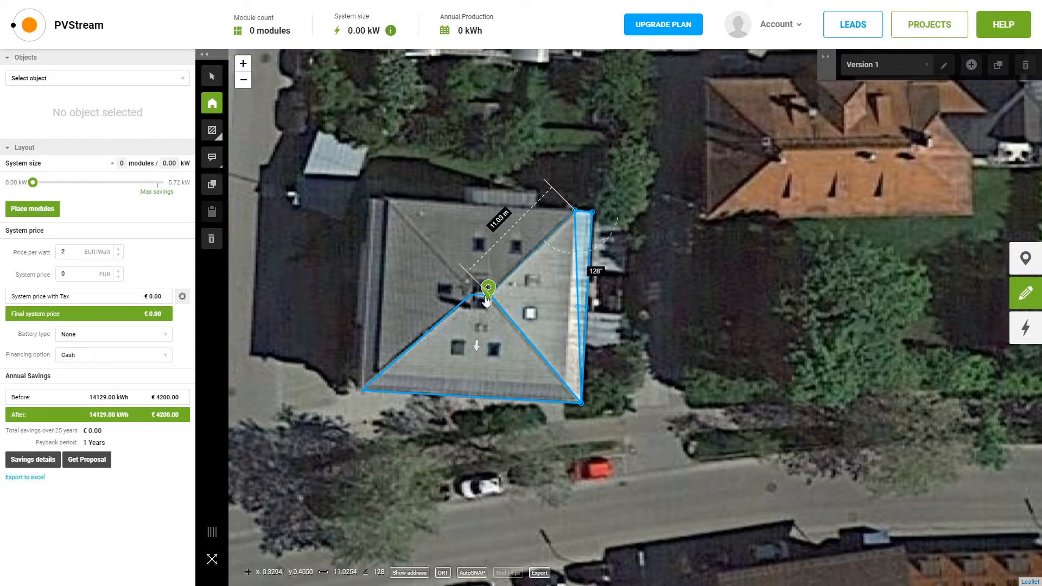
pyautogui.doubleClick(487, 299)
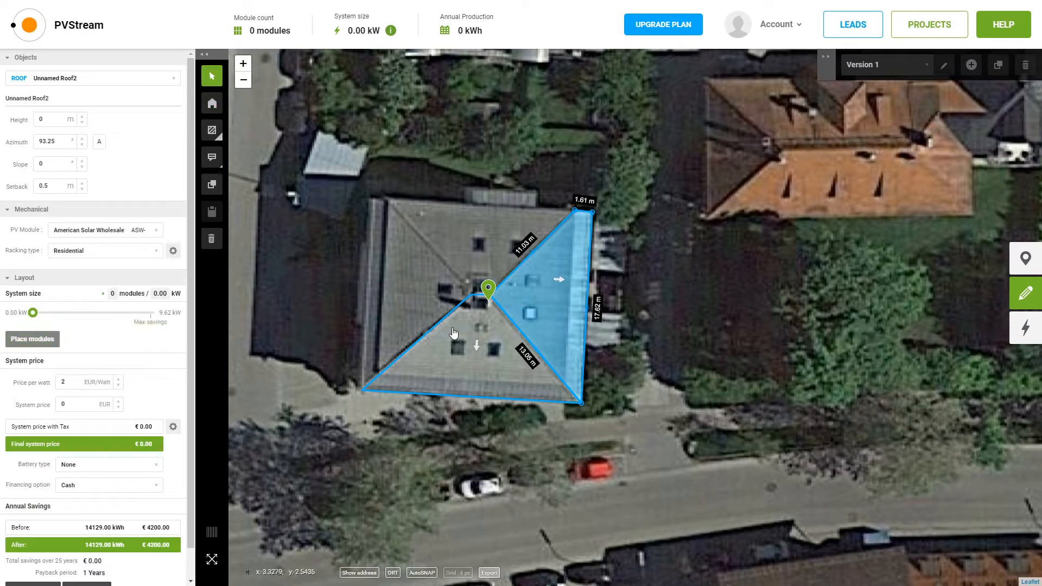
# Give Unnamed Roof2 a 5 m height and 30° slope
pyautogui.moveTo(52, 119); pyautogui.dragTo(6, 120)
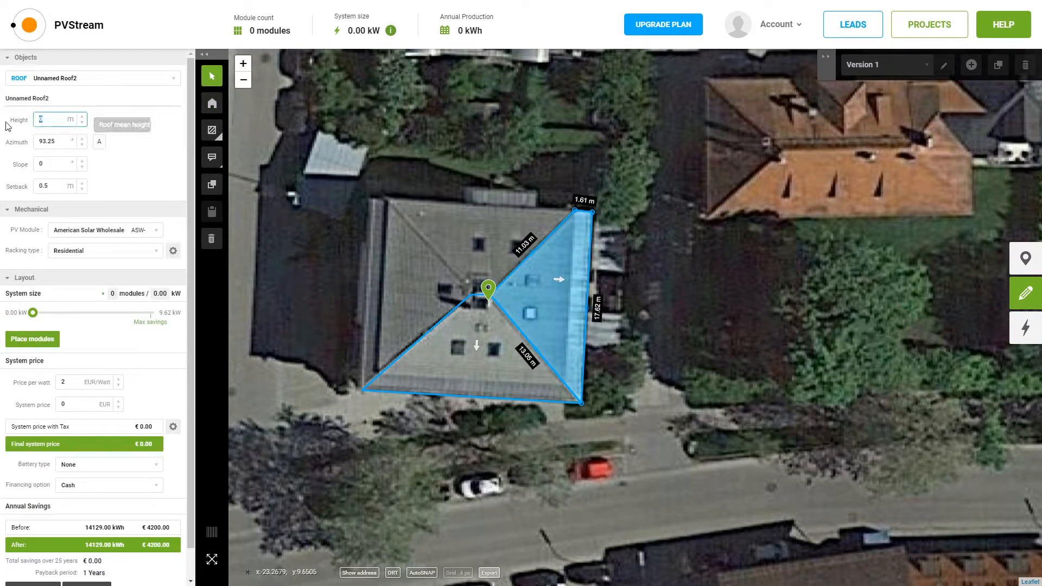
pyautogui.write('5')
pyautogui.press('Return')
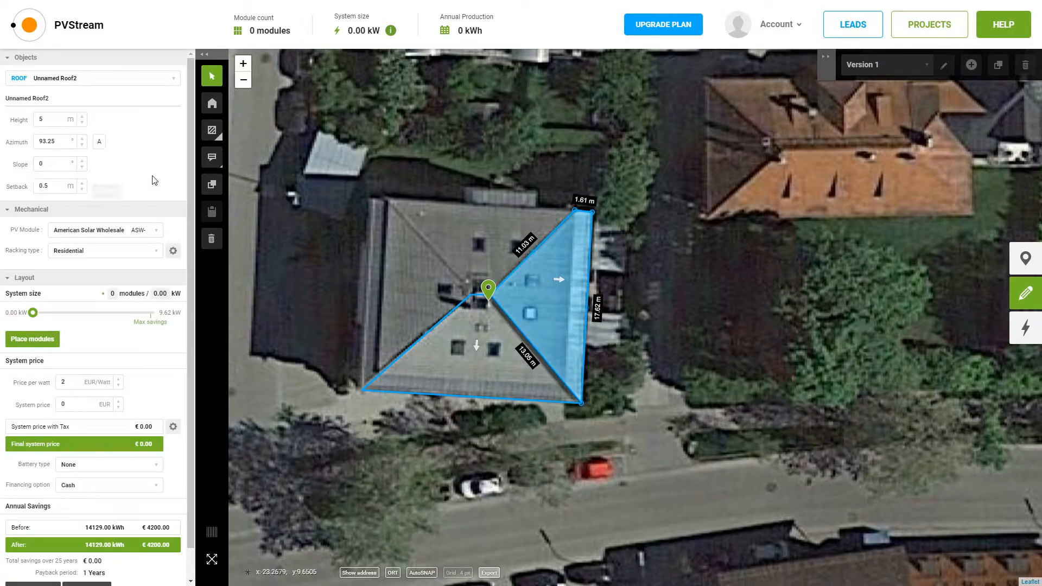
pyautogui.moveTo(55, 163); pyautogui.dragTo(1, 165)
pyautogui.write('30')
pyautogui.press('Return')
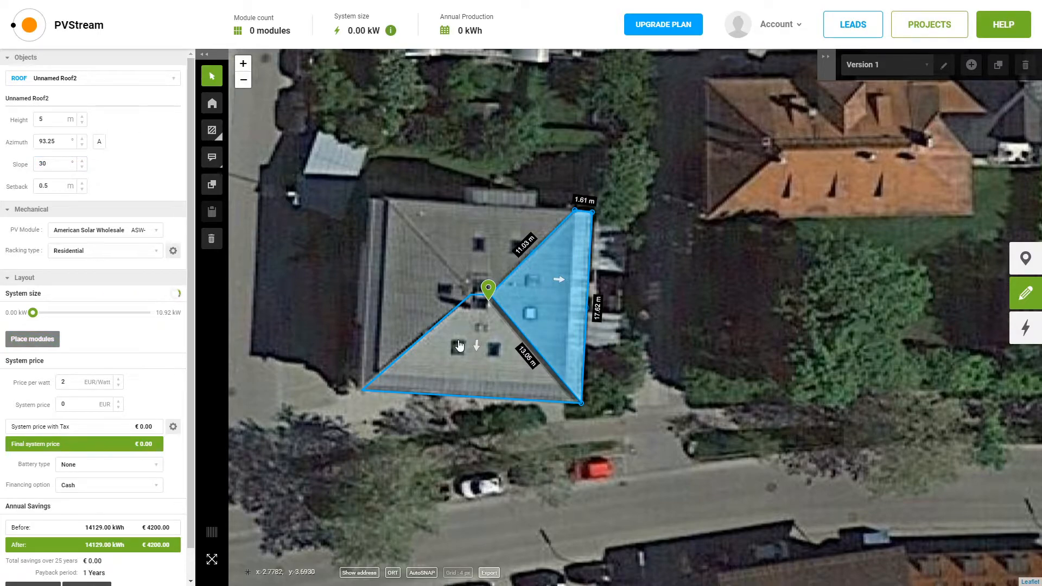
# Give the triangular Unnamed Roof1 a 5 m height and 30° slope
pyautogui.click(452, 343)
pyautogui.moveTo(48, 115); pyautogui.dragTo(38, 114)
pyautogui.click(48, 119)
pyautogui.write('5')
pyautogui.click(55, 163)
pyautogui.write('30')
pyautogui.click(144, 186)
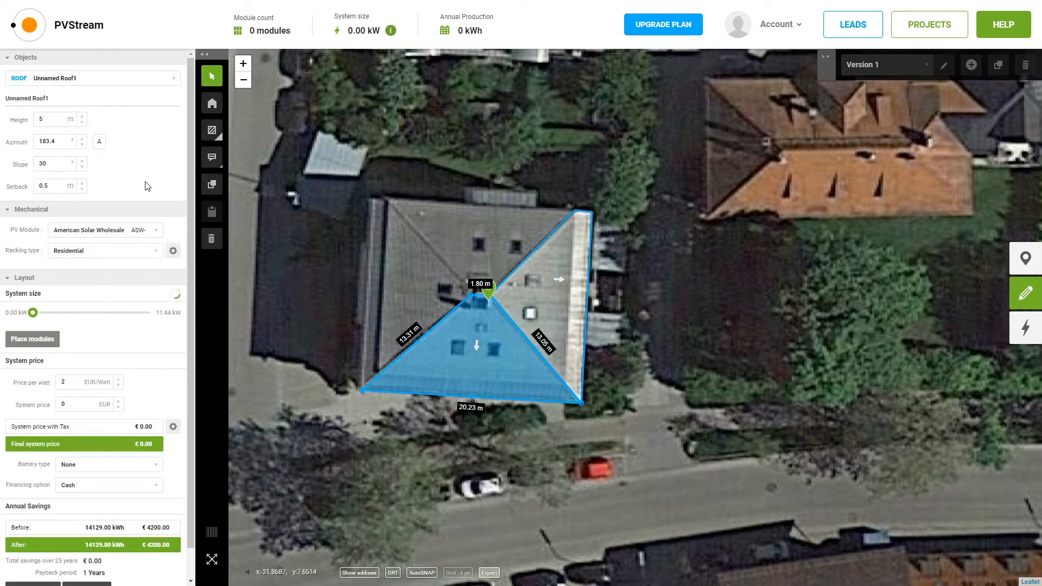
pyautogui.click(212, 130)
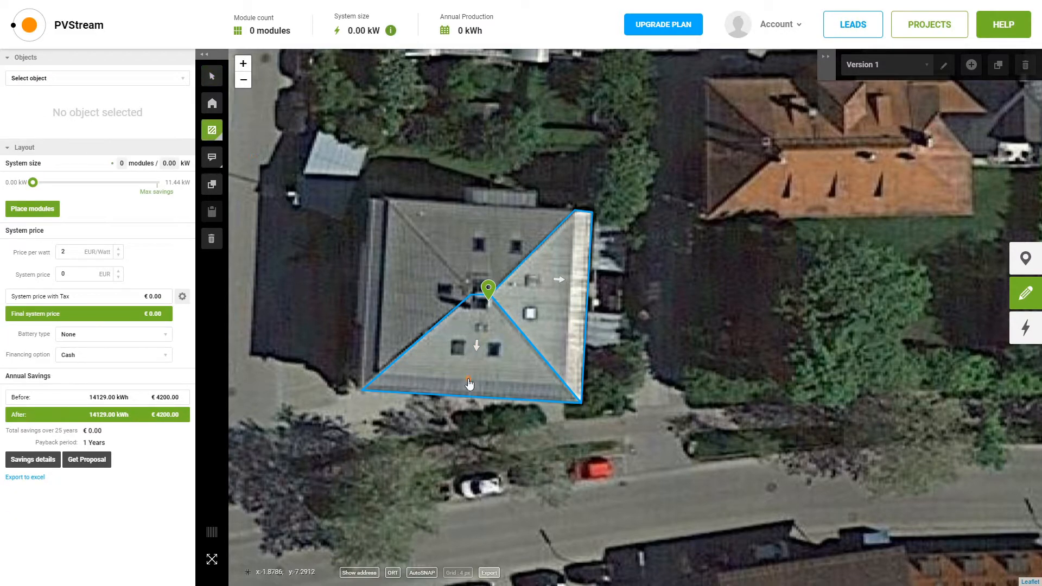
# Draw a square obstacle over the first skylight on the triangular roof
pyautogui.scroll(1, 469, 384)
pyautogui.click(435, 300)
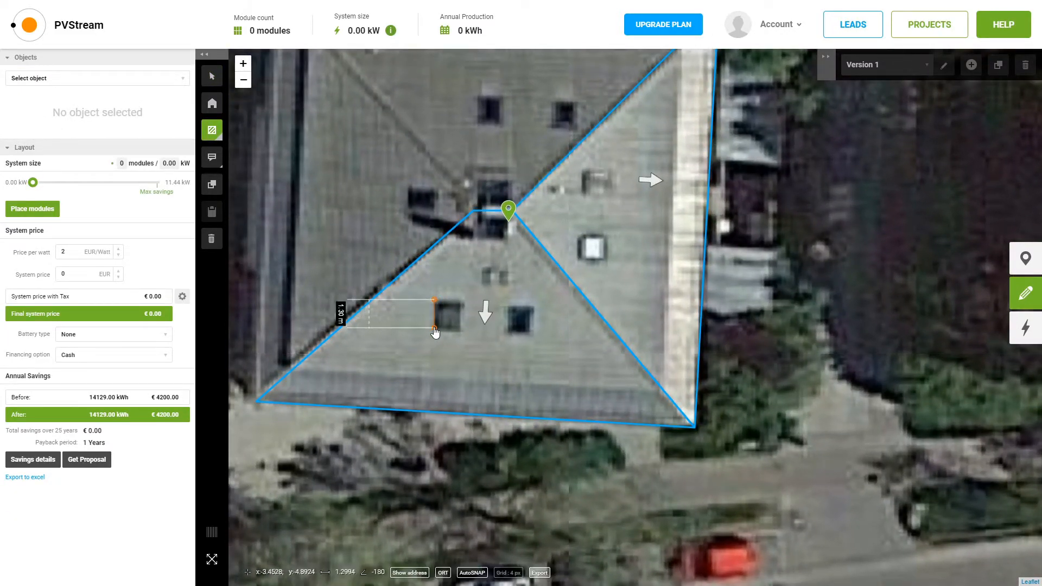
pyautogui.click(436, 329)
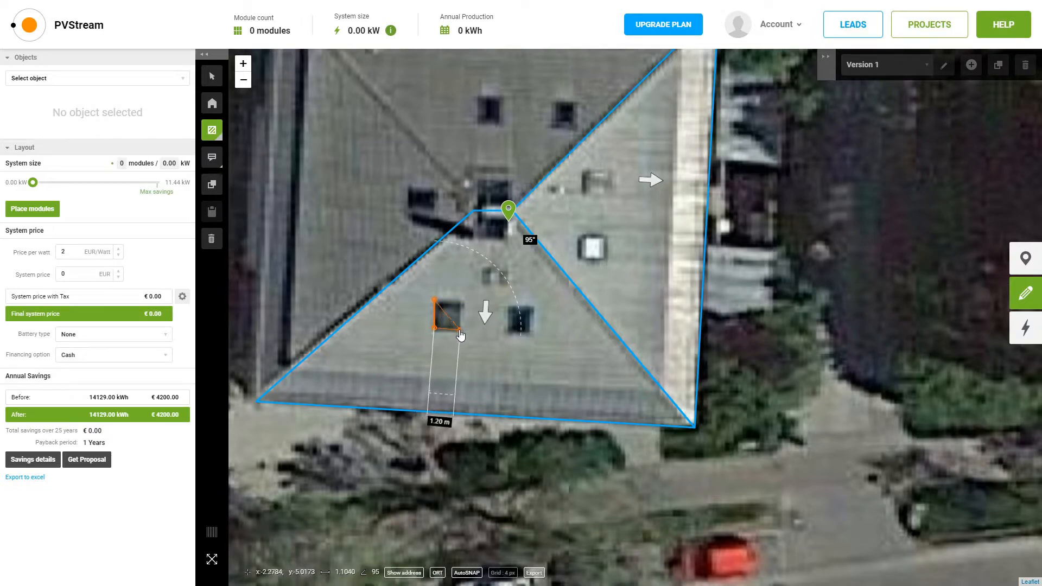
pyautogui.click(462, 330)
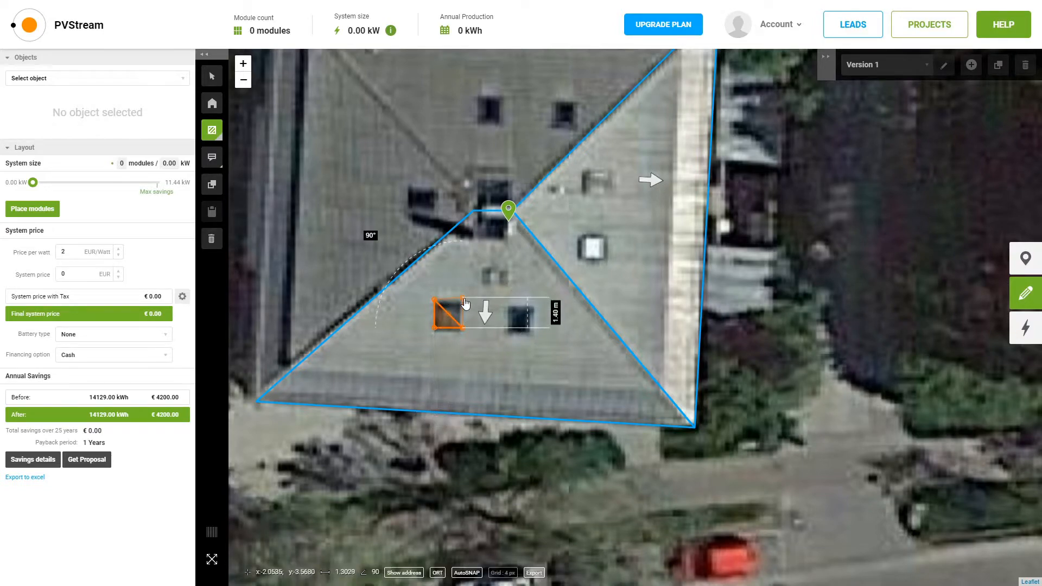
pyautogui.click(463, 303)
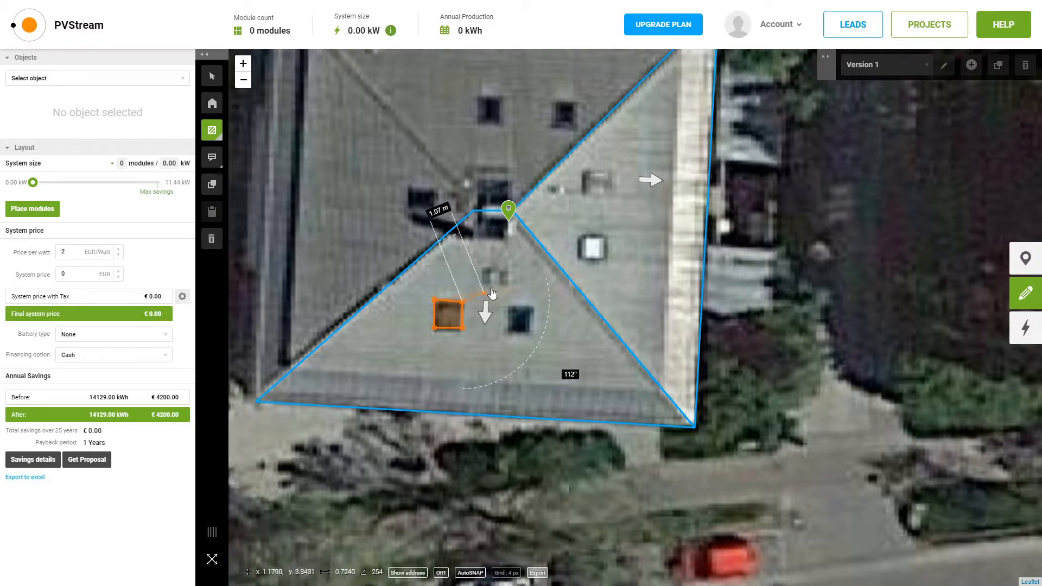
pyautogui.rightClick(502, 276)
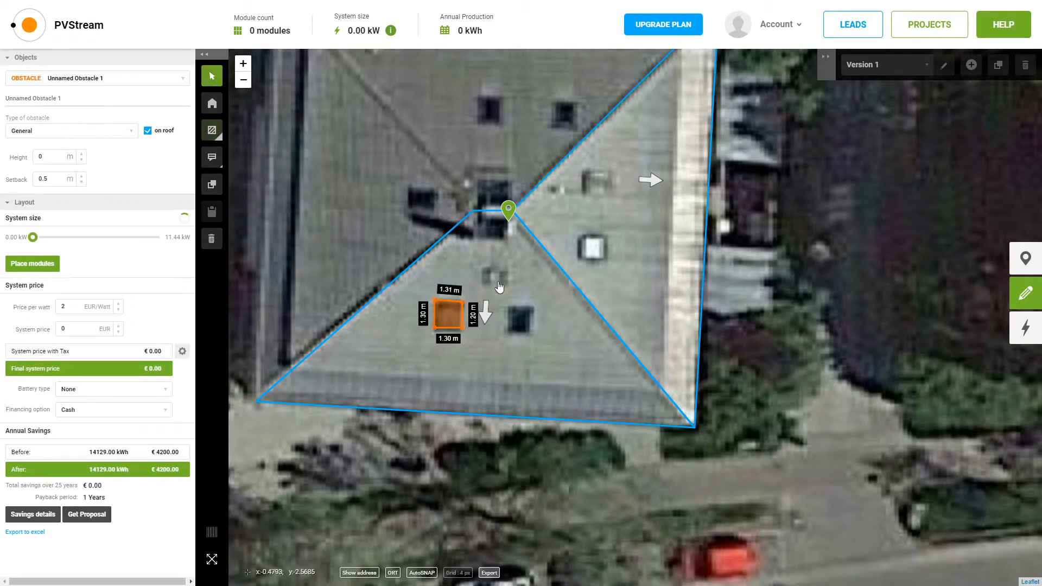
# Copy the obstacle onto the two other skylights, then select the triangular roof face
pyautogui.click(212, 186)
pyautogui.click(216, 212)
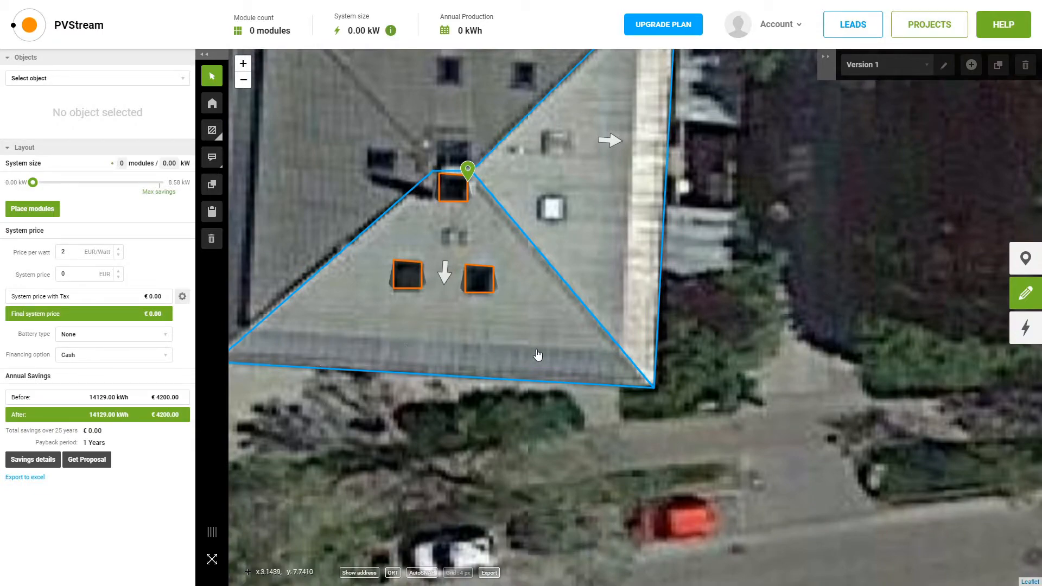
pyautogui.moveTo(717, 180); pyautogui.dragTo(801, 216)
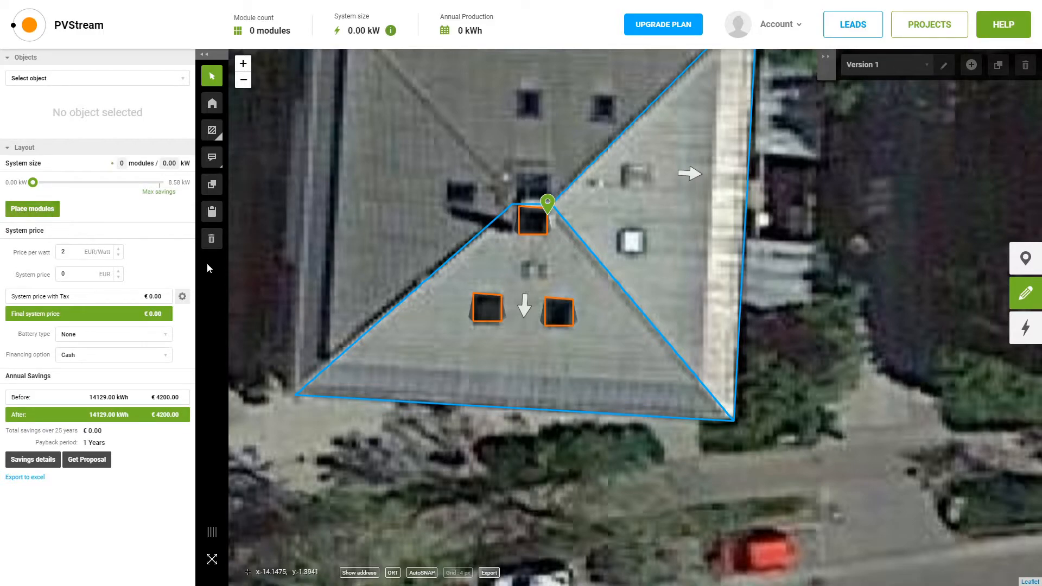
pyautogui.click(459, 345)
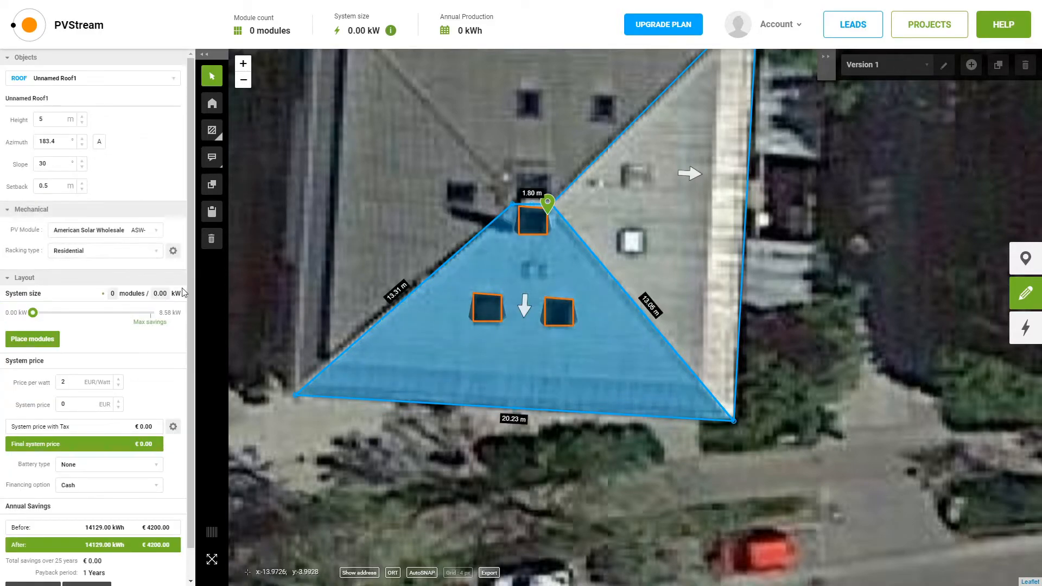
# Keep the current PV module and fill both roofs with 32 panels (8.32 kW, 8563 kWh)
pyautogui.click(81, 233)
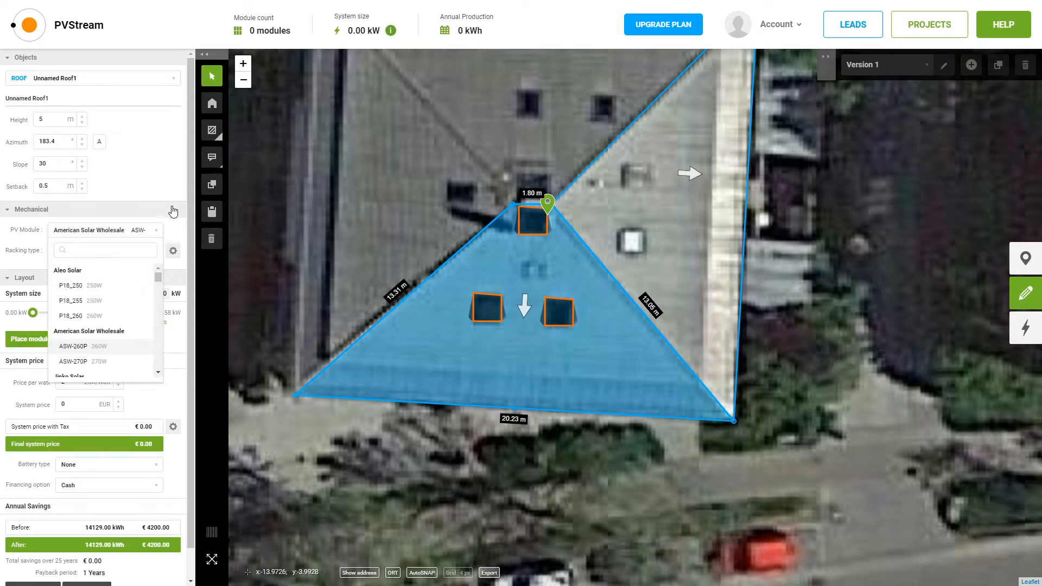
pyautogui.click(169, 176)
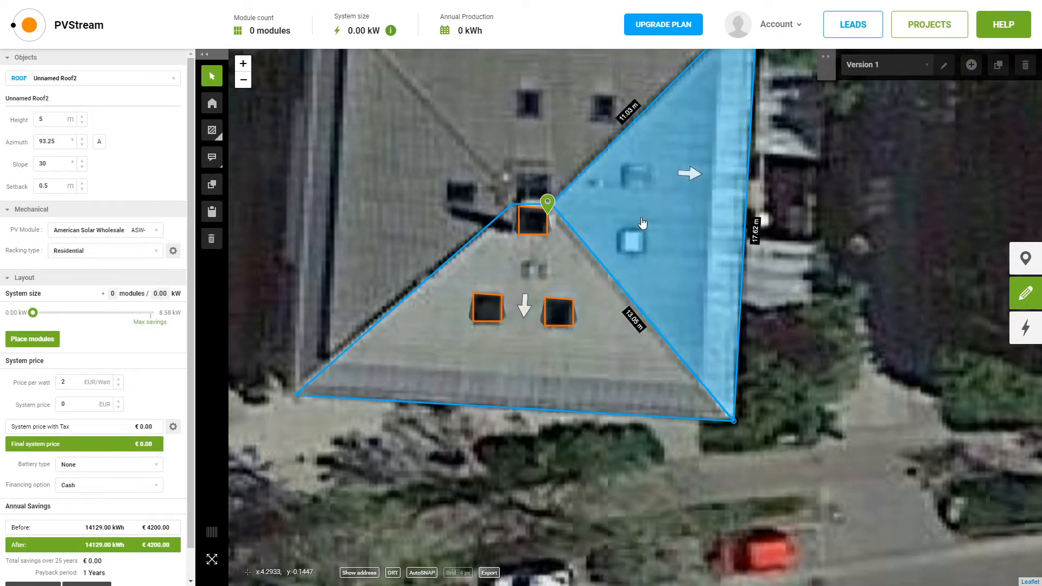
pyautogui.click(33, 340)
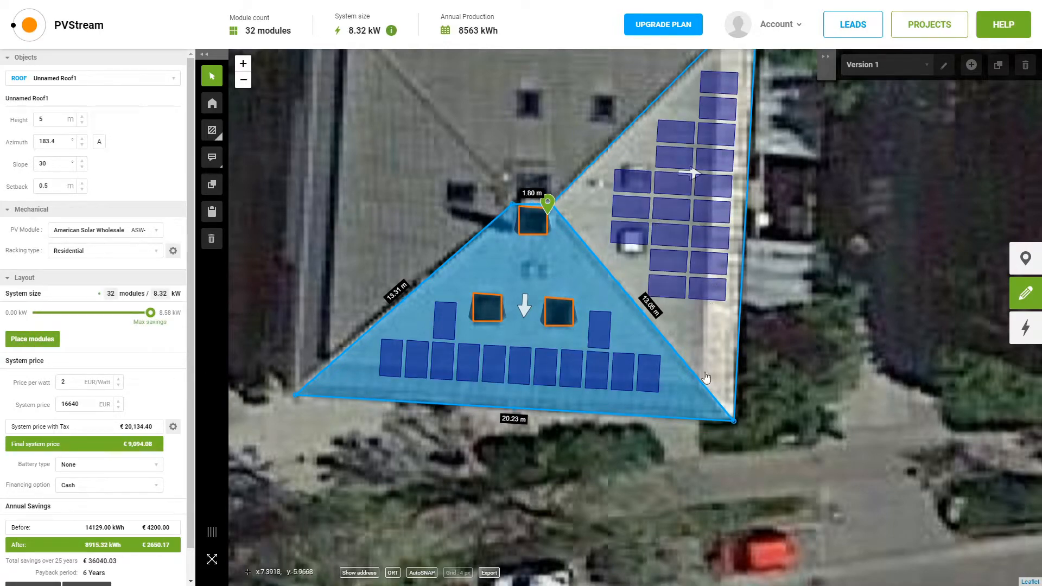
pyautogui.scroll(-1, 109, 464)
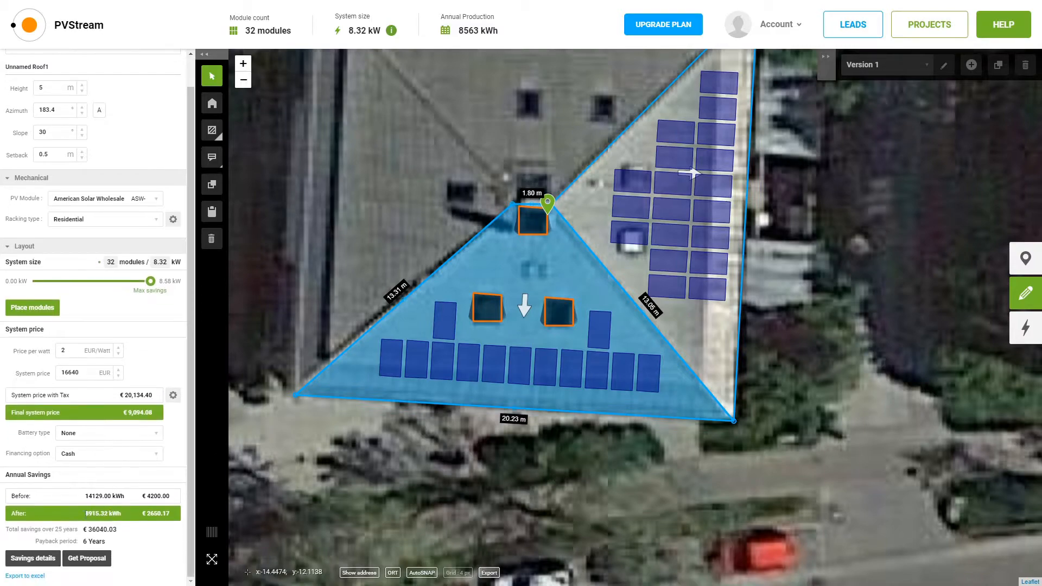
pyautogui.moveTo(124, 533); pyautogui.dragTo(95, 527)
pyautogui.click(181, 454)
pyautogui.click(592, 227)
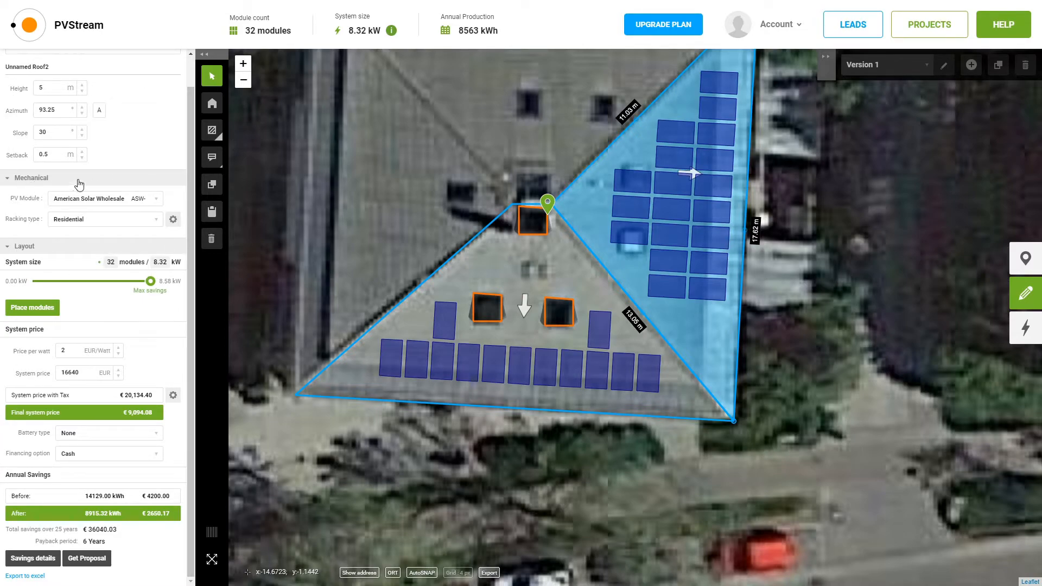
pyautogui.click(535, 219)
pyautogui.click(534, 219)
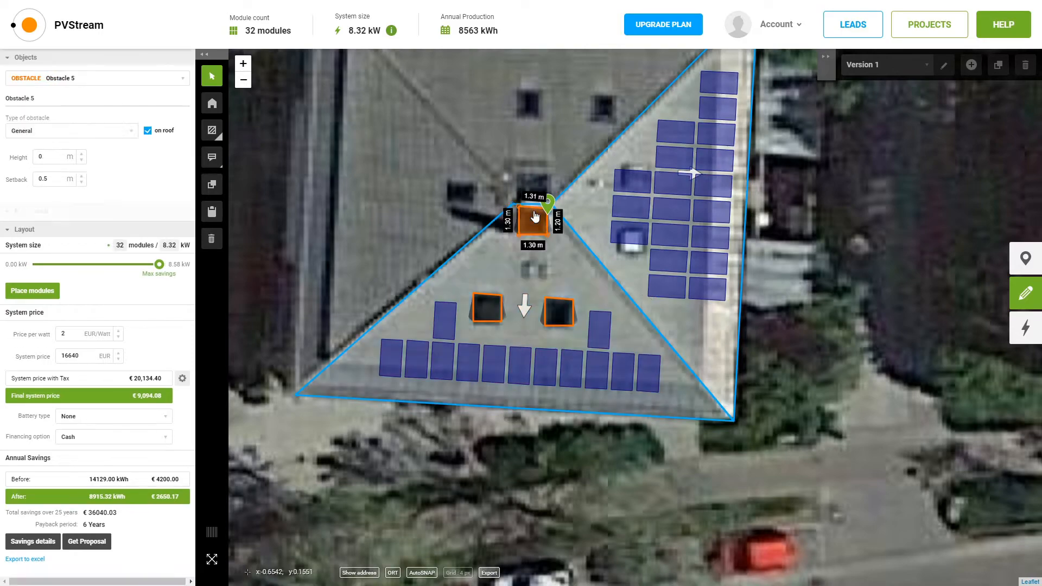
pyautogui.click(875, 263)
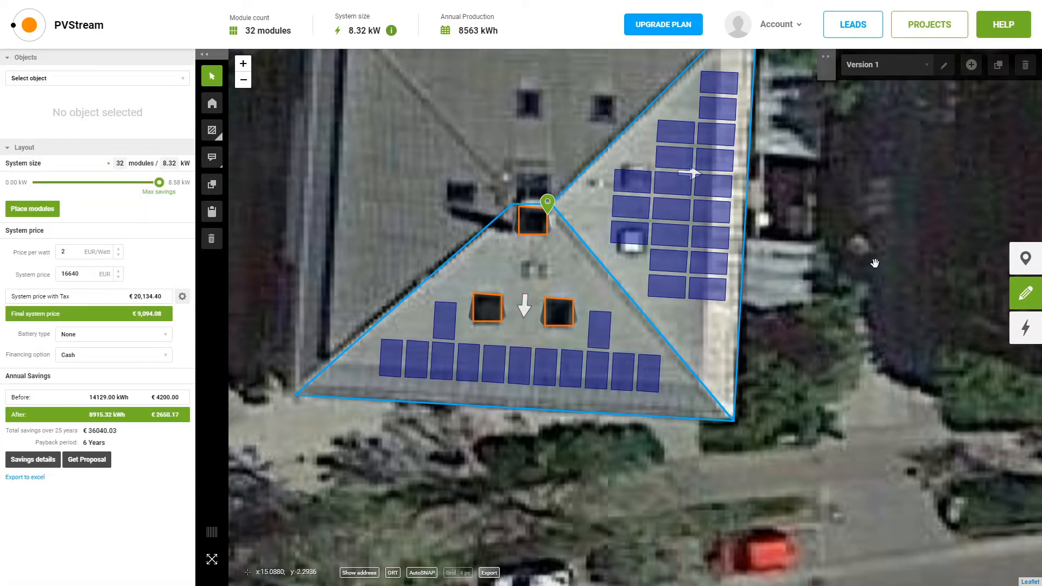
# Create a new design version using the Aleo Solar P18_250 module on both roof faces
pyautogui.click(972, 65)
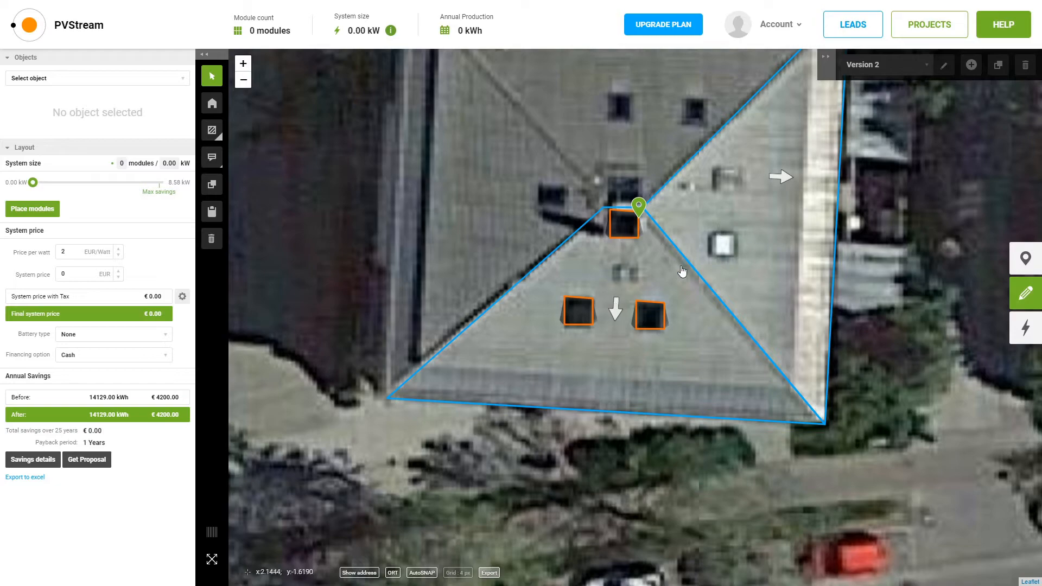
pyautogui.click(667, 365)
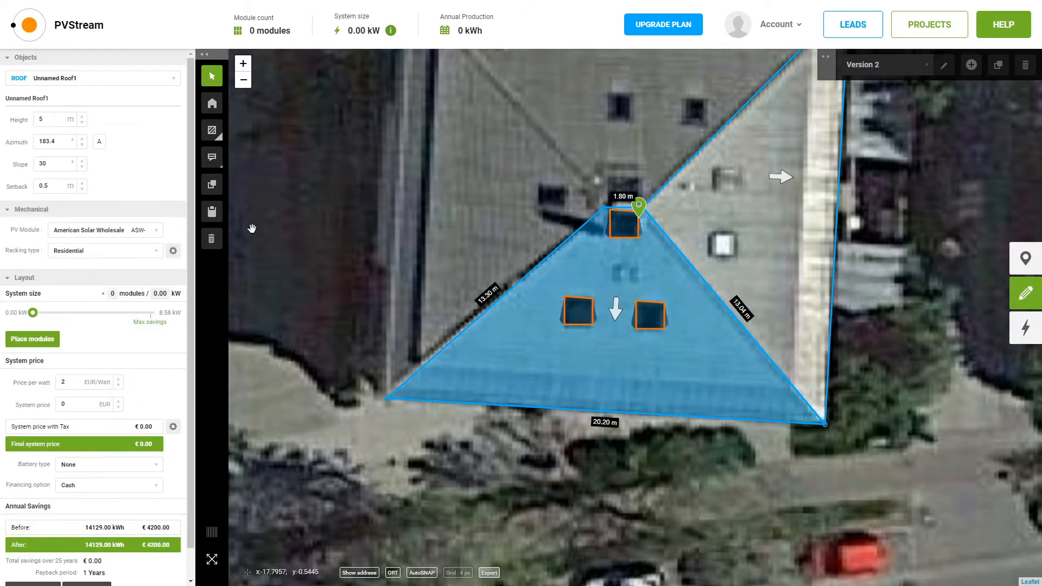
pyautogui.click(146, 230)
pyautogui.click(82, 285)
pyautogui.click(701, 226)
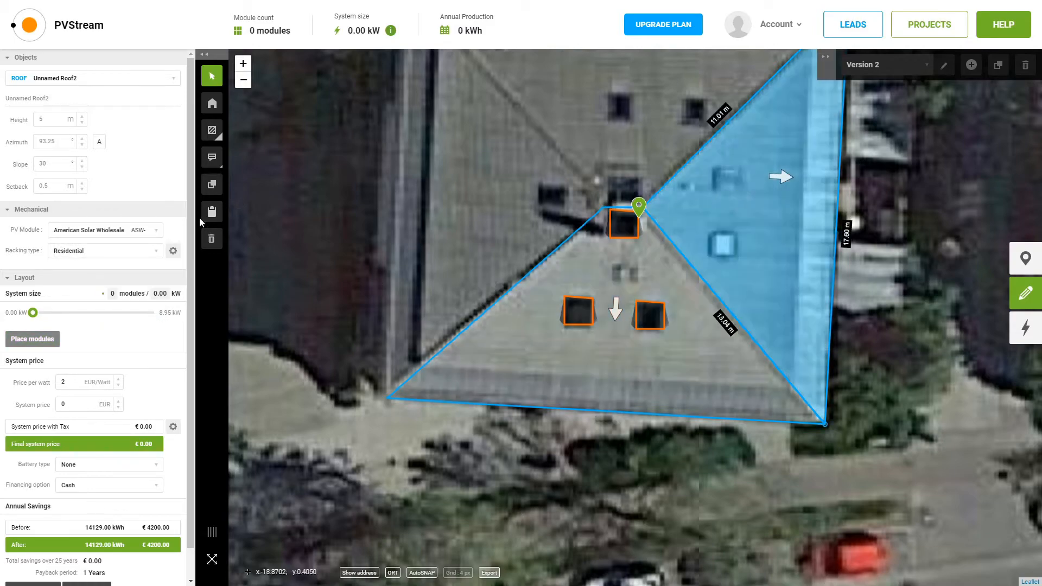
pyautogui.click(146, 230)
pyautogui.click(70, 286)
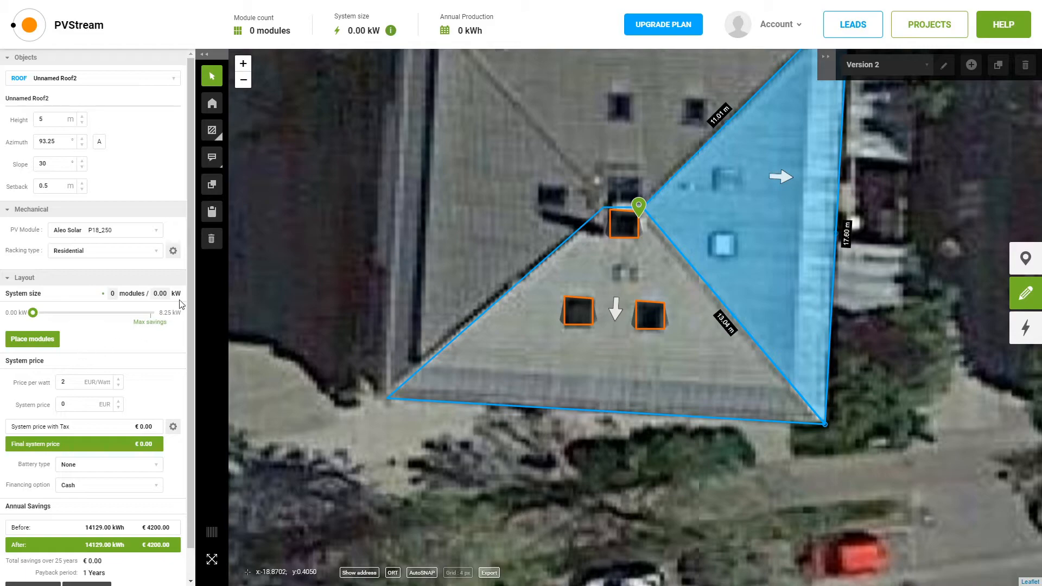
# Set panel row and column spacing to 0.1 m
pyautogui.click(173, 252)
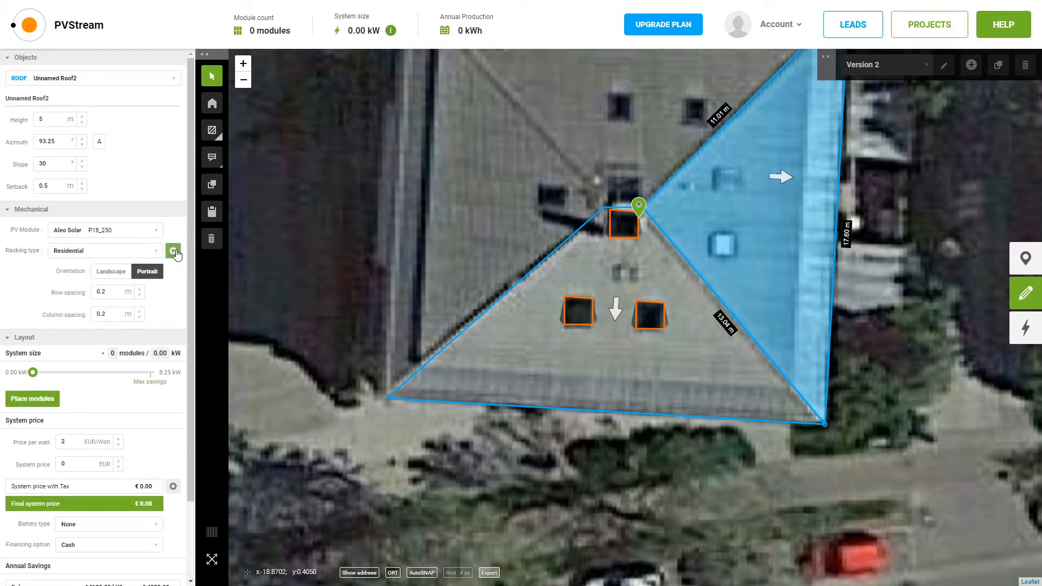
pyautogui.click(118, 293)
pyautogui.write('1')
pyautogui.press('Return')
pyautogui.click(109, 317)
pyautogui.write('0.1')
pyautogui.click(175, 314)
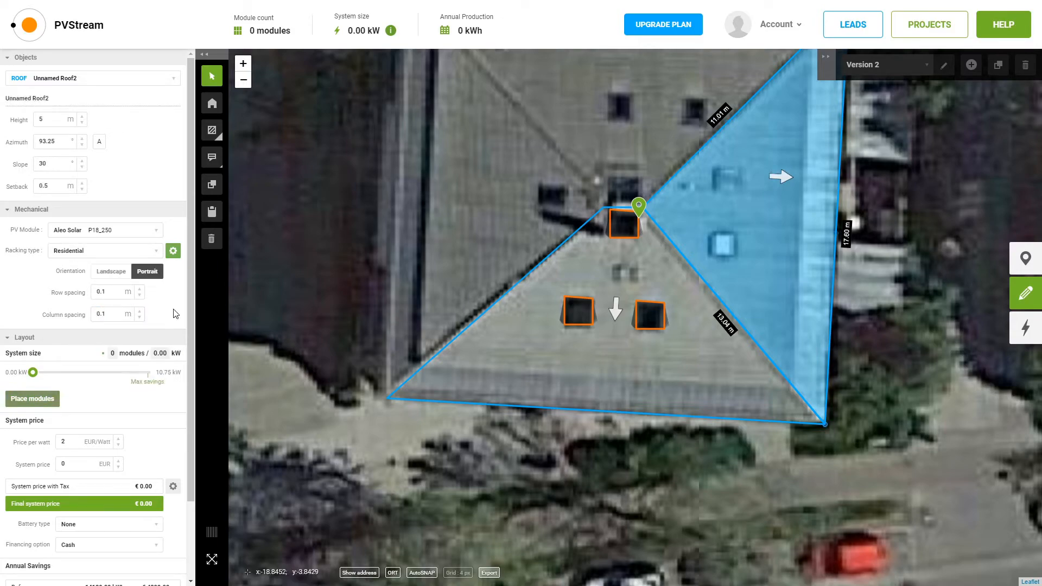
# Set the price per watt to 2.2 EUR/Watt
pyautogui.scroll(-1, 55, 396)
pyautogui.click(76, 382)
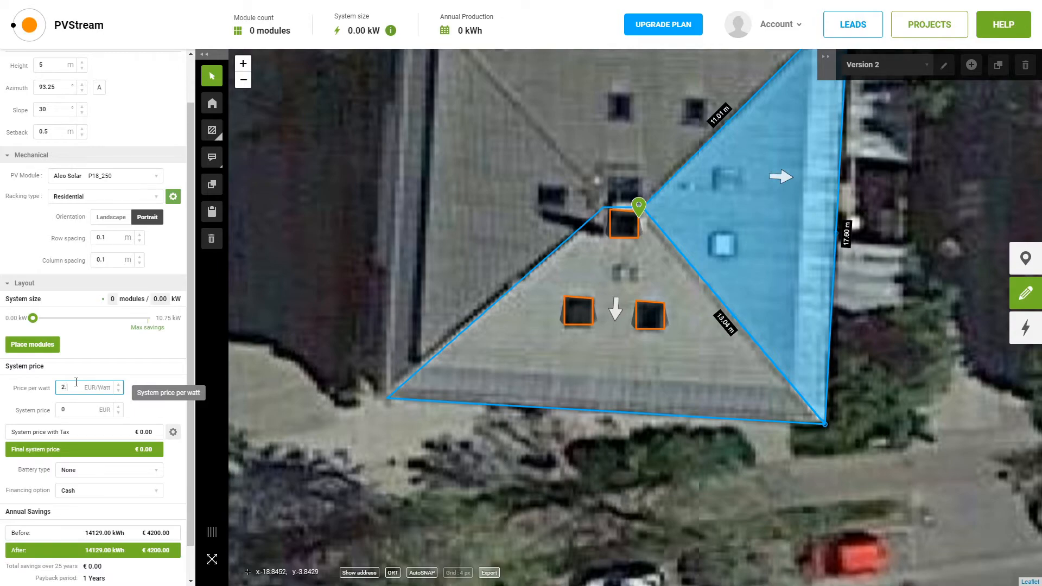
pyautogui.write('2.2')
pyautogui.click(167, 391)
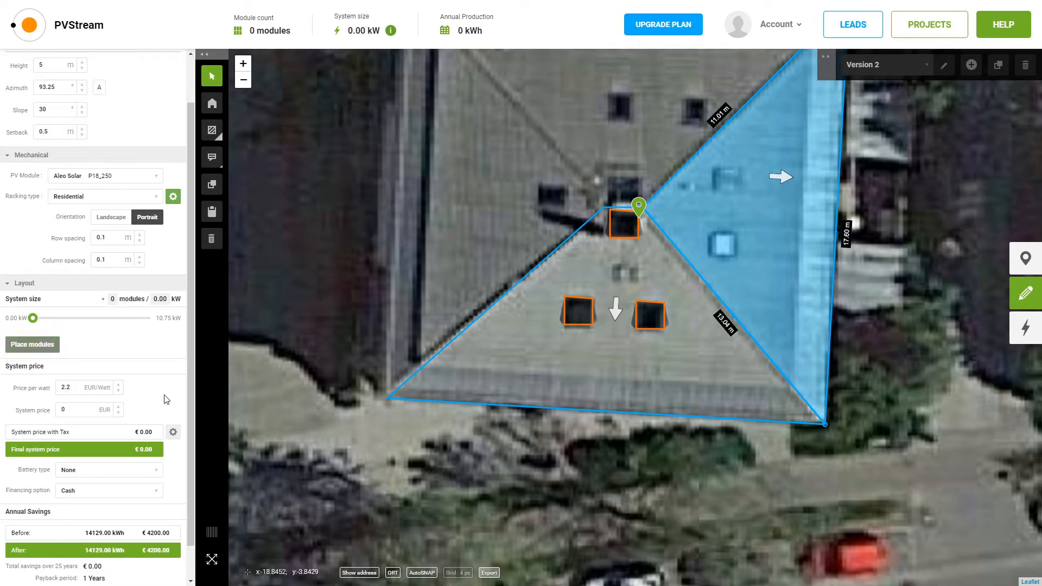
pyautogui.scroll(-1, 167, 397)
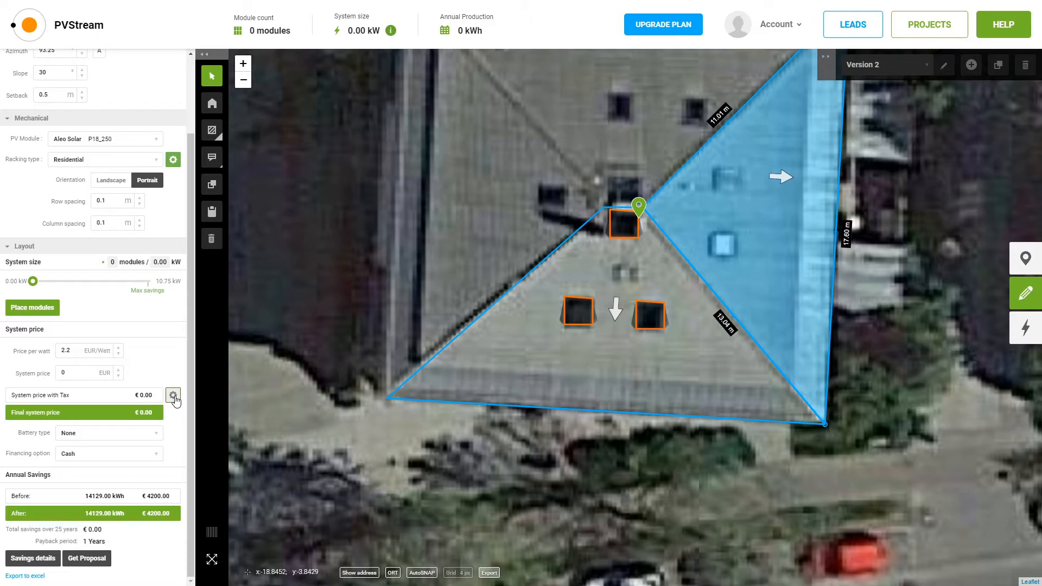
# Lower the rebate to 3000 EUR and fill the roofs with 42 modules (10.50 kW)
pyautogui.click(174, 396)
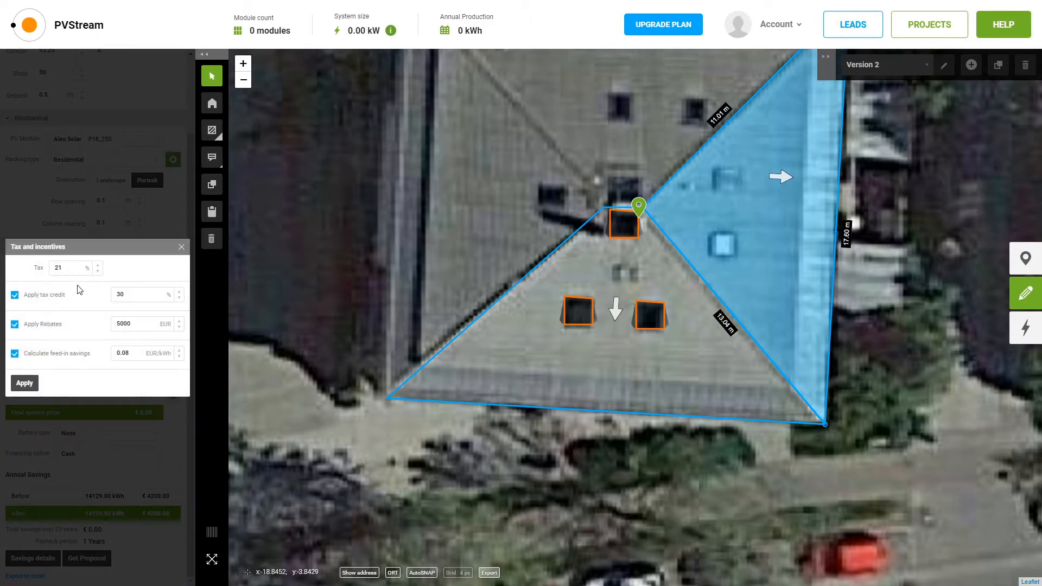
pyautogui.click(119, 325)
pyautogui.write('3')
pyautogui.click(27, 383)
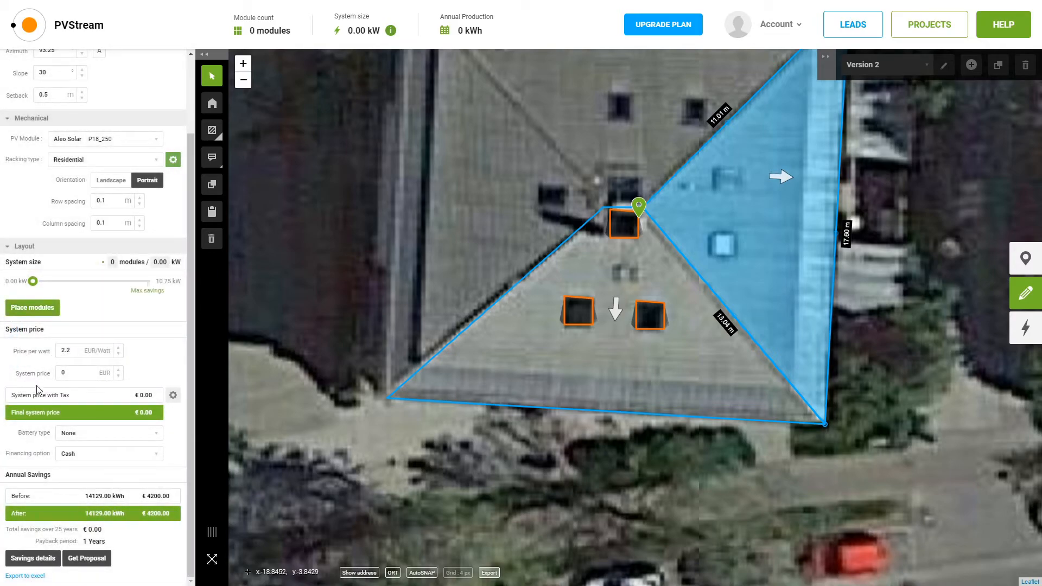
pyautogui.click(49, 310)
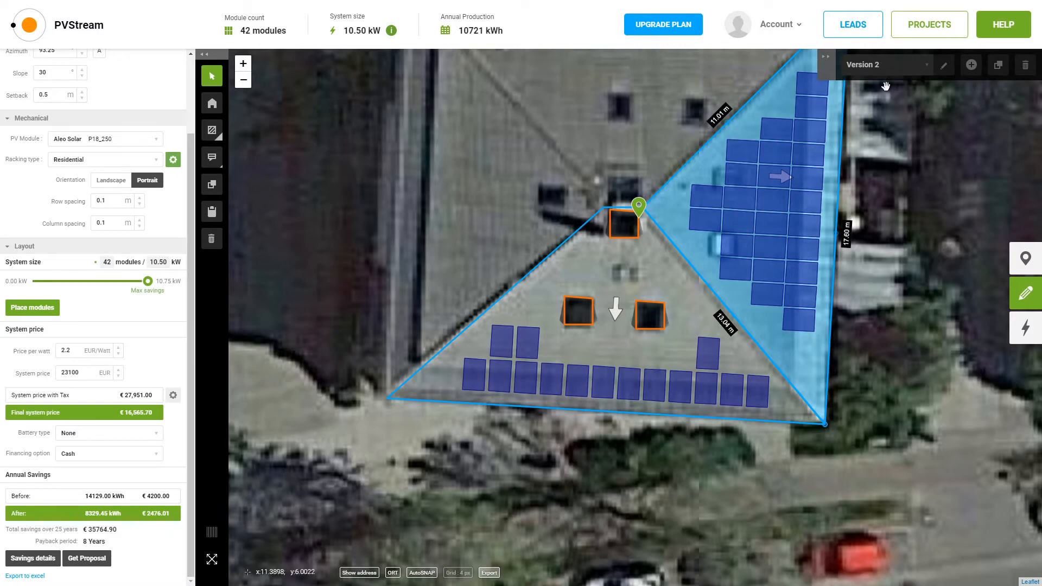
pyautogui.click(932, 72)
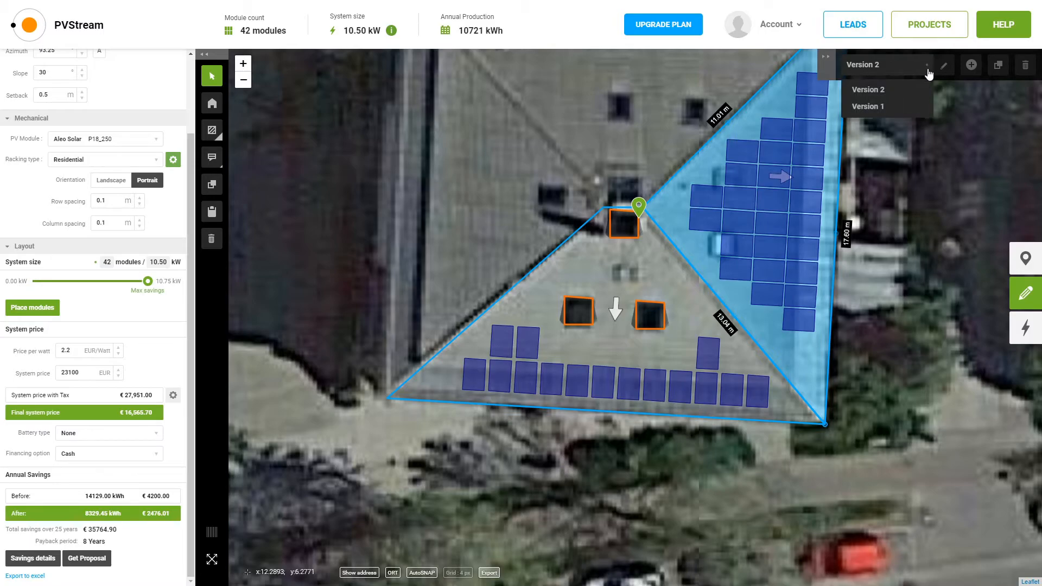
pyautogui.click(868, 111)
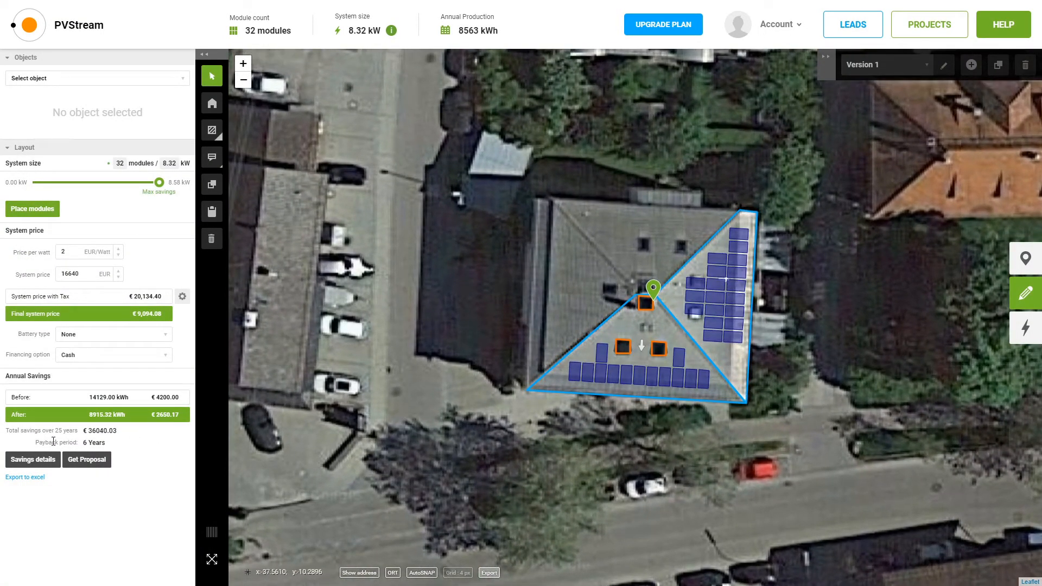
pyautogui.moveTo(84, 443); pyautogui.dragTo(102, 443)
pyautogui.click(632, 314)
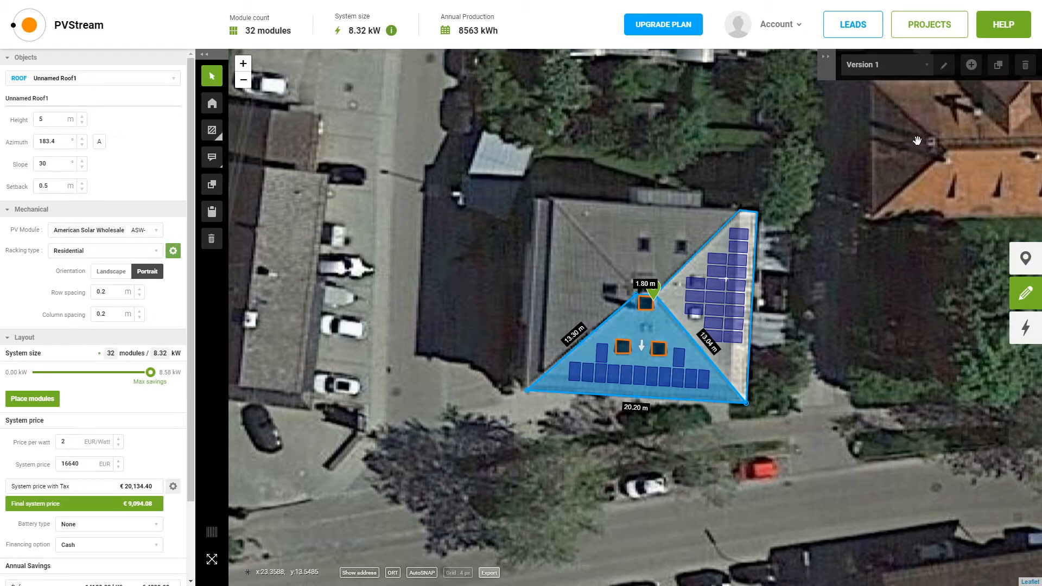
pyautogui.click(896, 67)
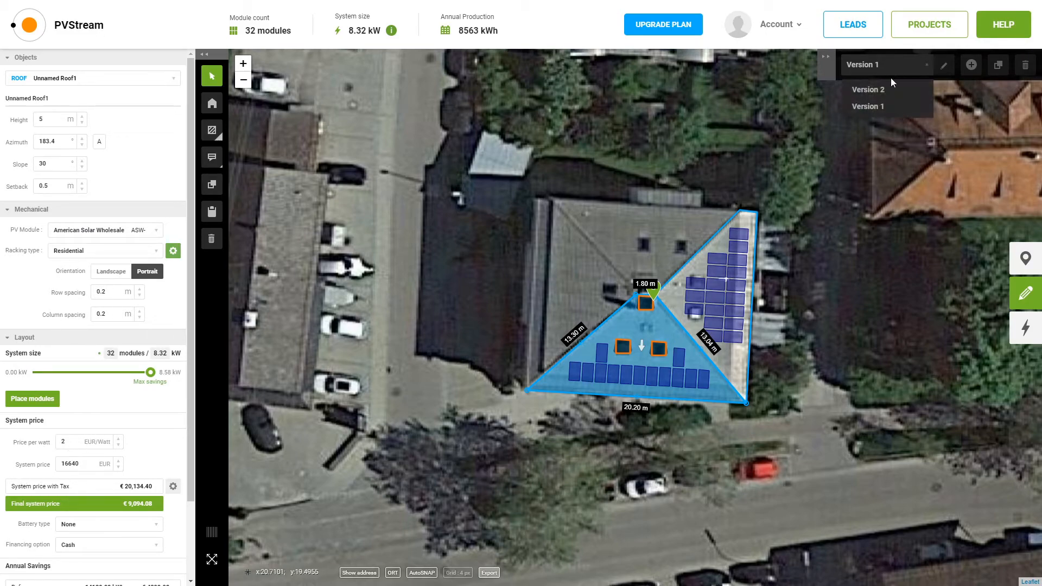
pyautogui.click(877, 98)
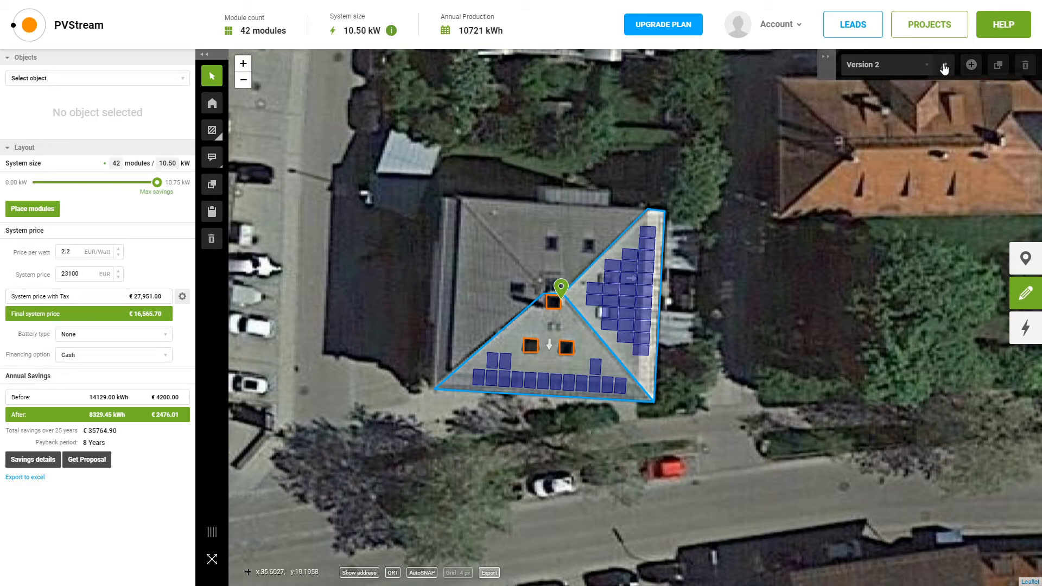
# Duplicate the current Version 2 design
pyautogui.click(997, 65)
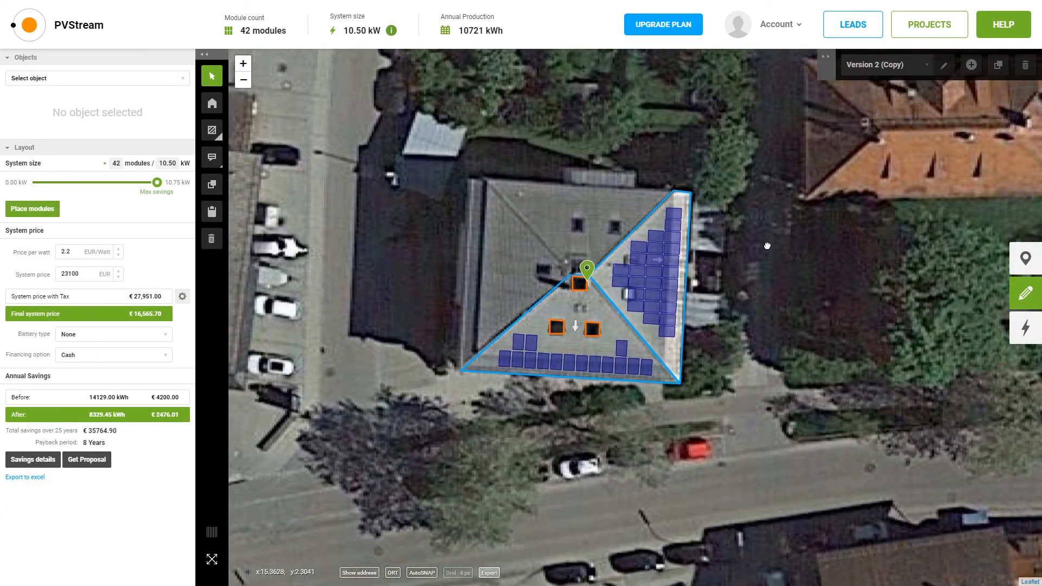
pyautogui.moveTo(768, 246); pyautogui.dragTo(796, 231)
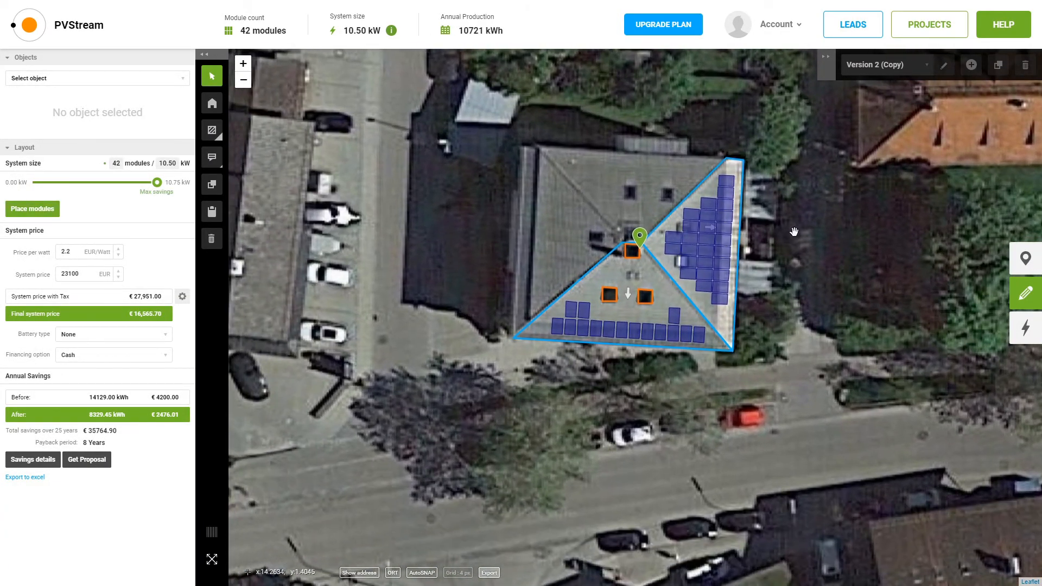
pyautogui.click(914, 67)
pyautogui.click(928, 79)
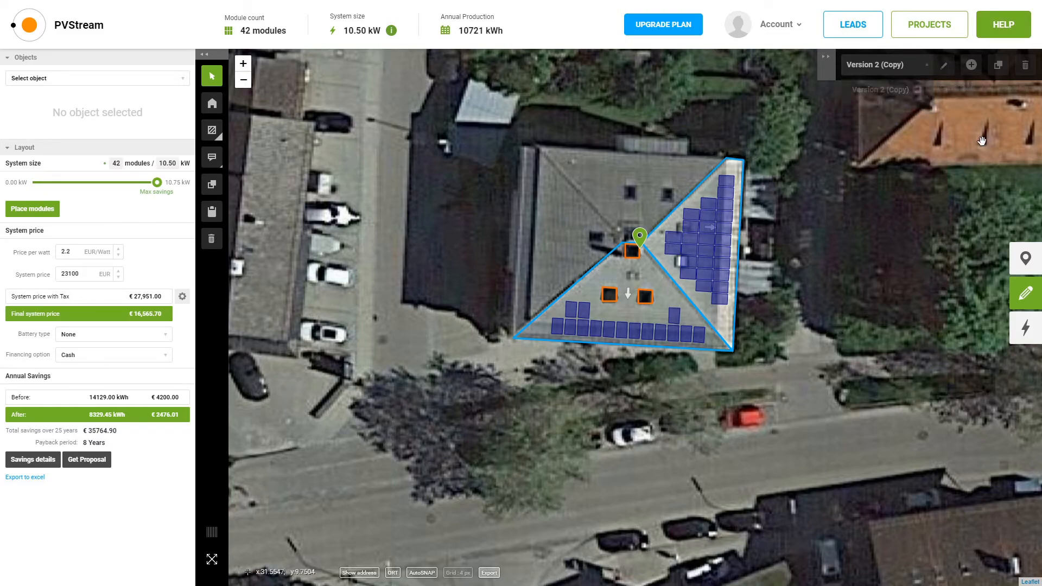
# Rename the copy to Version 3 with description 'Version with bateries' and save it
pyautogui.click(945, 66)
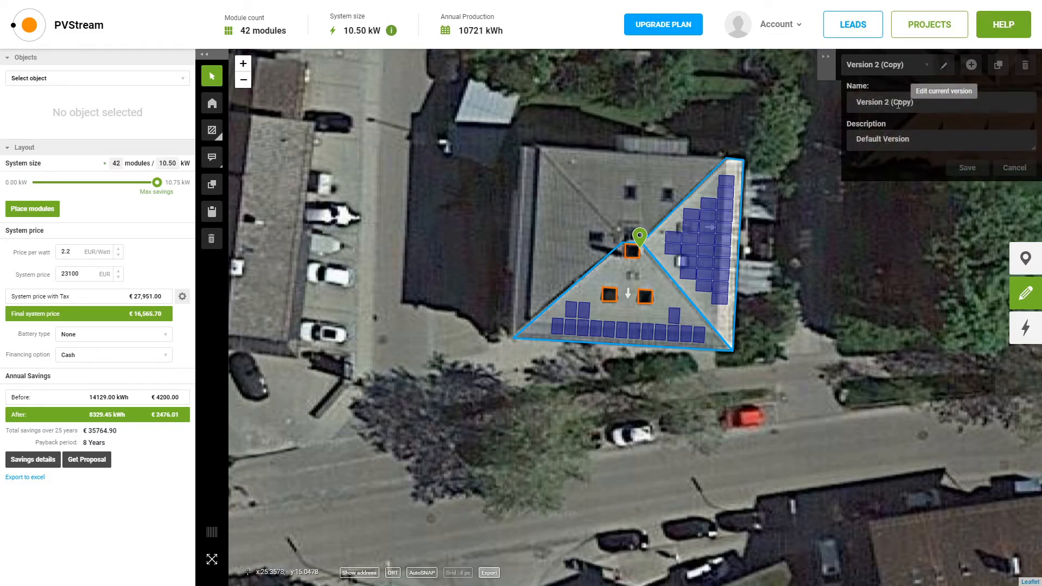
pyautogui.moveTo(915, 106); pyautogui.dragTo(887, 108)
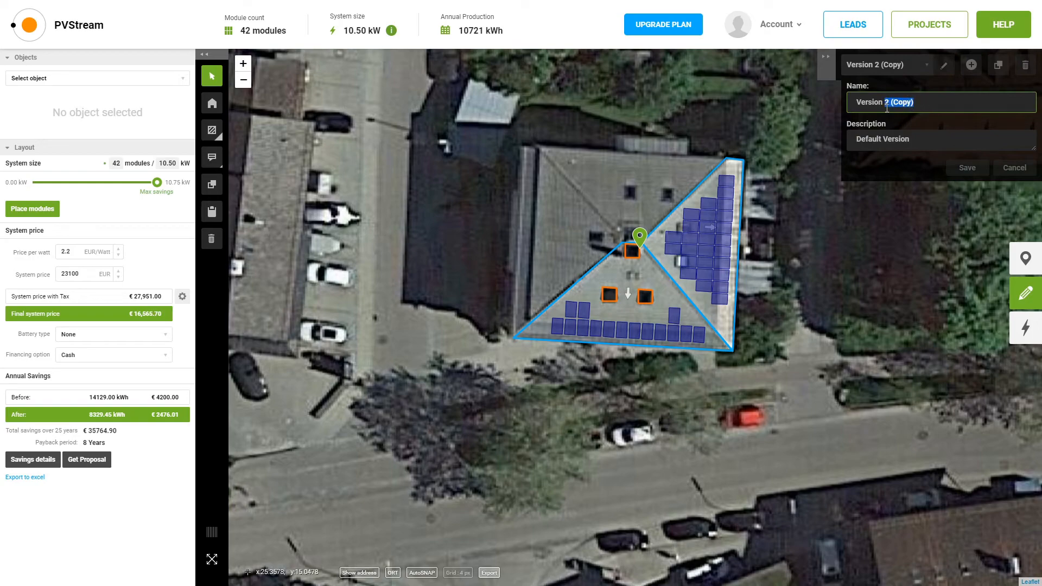
pyautogui.write('3')
pyautogui.click(945, 139)
pyautogui.click(1039, 154)
pyautogui.moveTo(1034, 148); pyautogui.dragTo(1033, 190)
pyautogui.moveTo(919, 171); pyautogui.dragTo(824, 142)
pyautogui.write('Version with bateries')
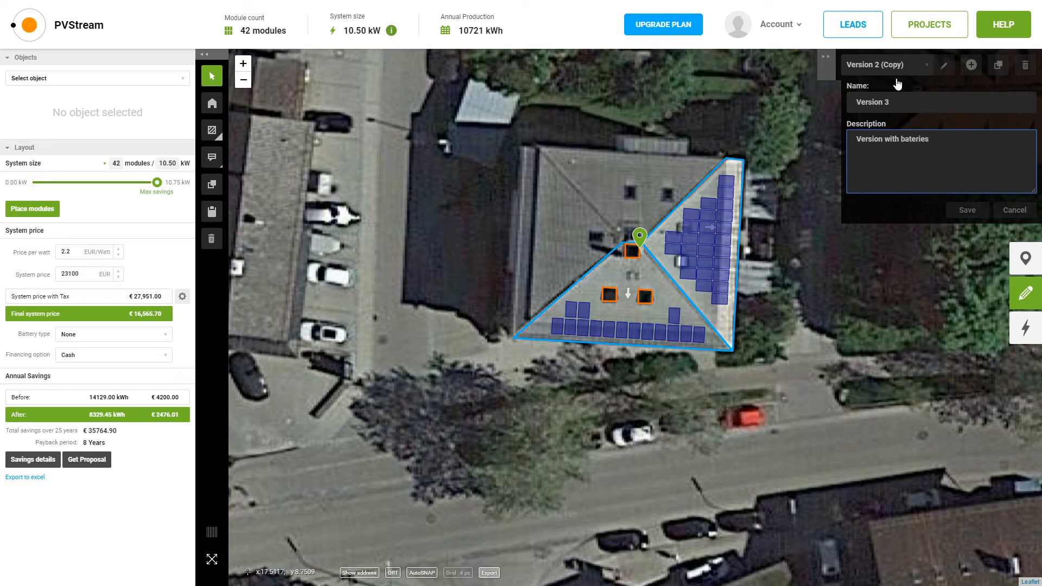
pyautogui.click(961, 210)
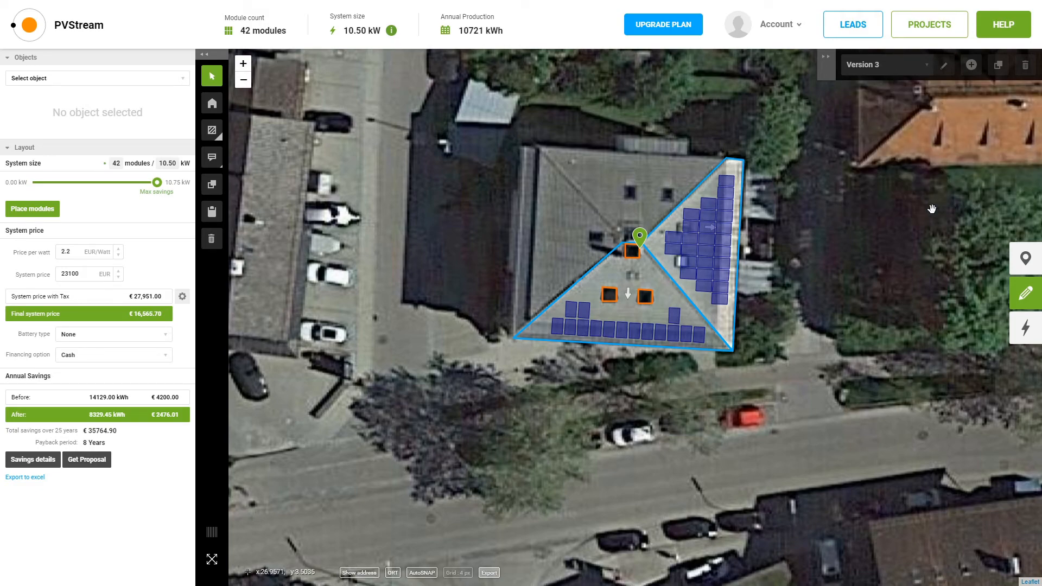
# Add a Li-Ion battery, place 14 modules (10.25 kW), then switch back to Version 2
pyautogui.click(107, 336)
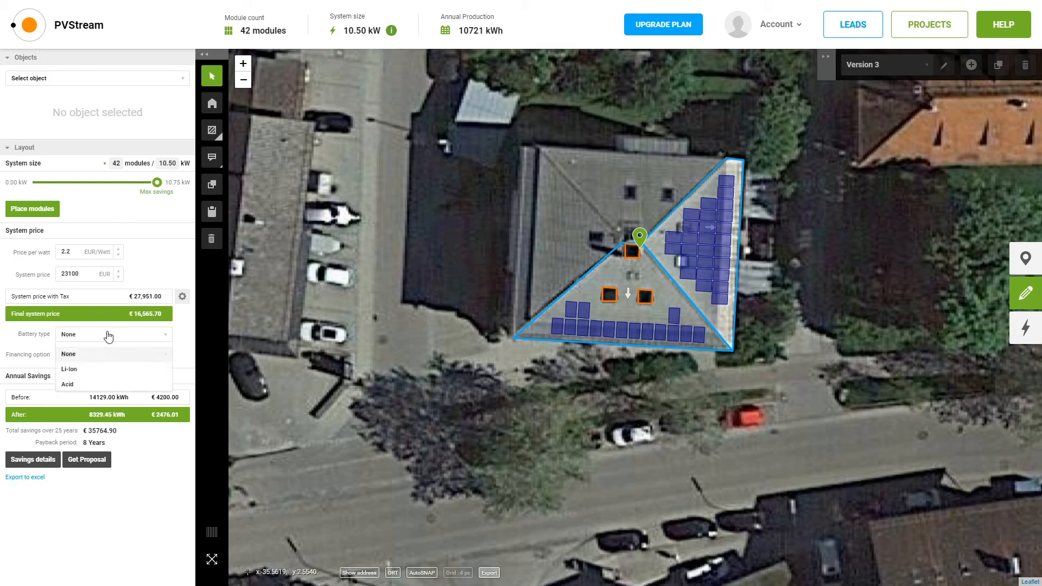
pyautogui.click(87, 368)
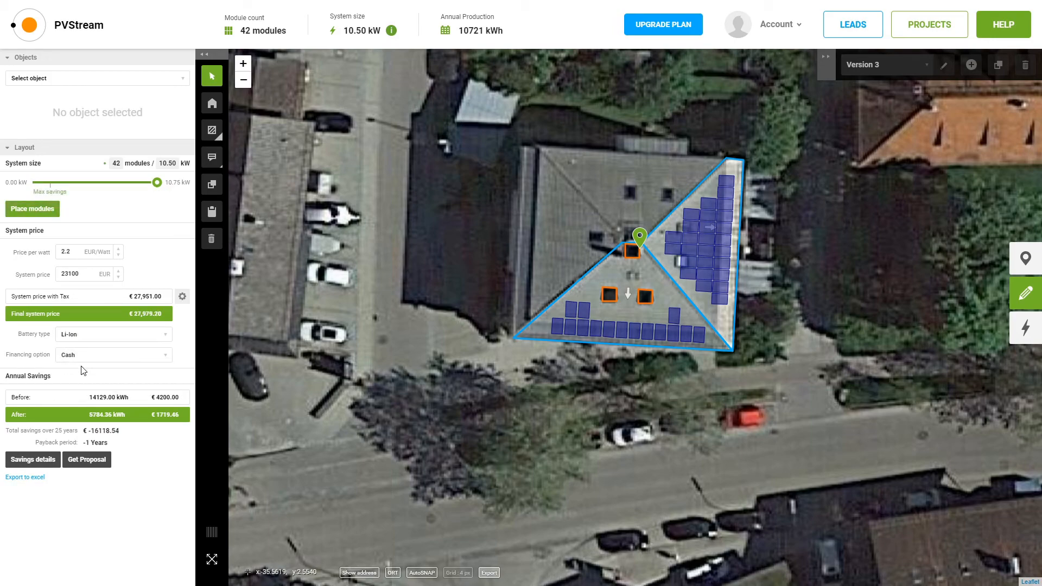
pyautogui.click(51, 210)
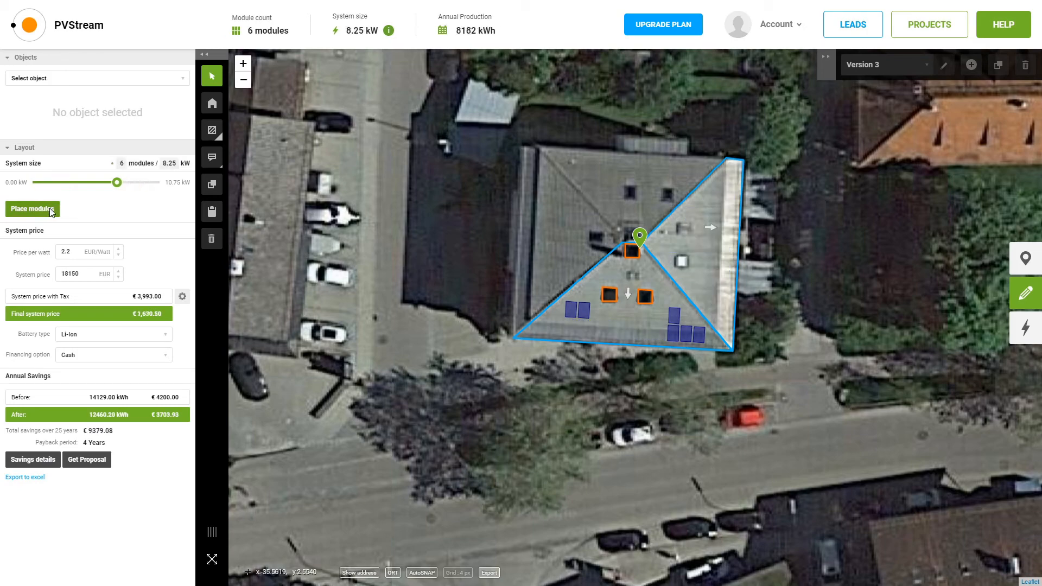
pyautogui.moveTo(51, 183); pyautogui.dragTo(74, 183)
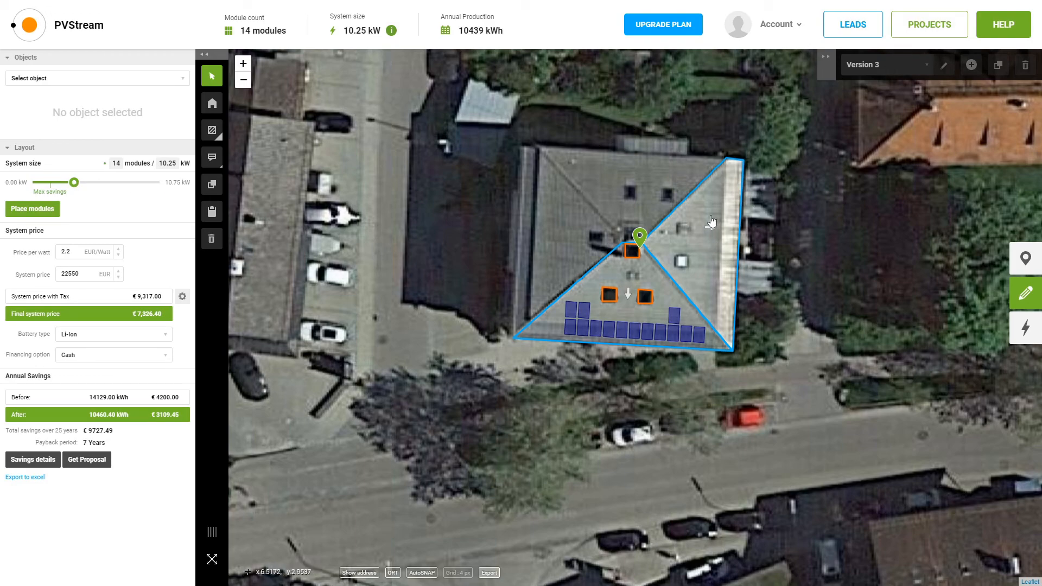
pyautogui.click(885, 66)
pyautogui.click(866, 107)
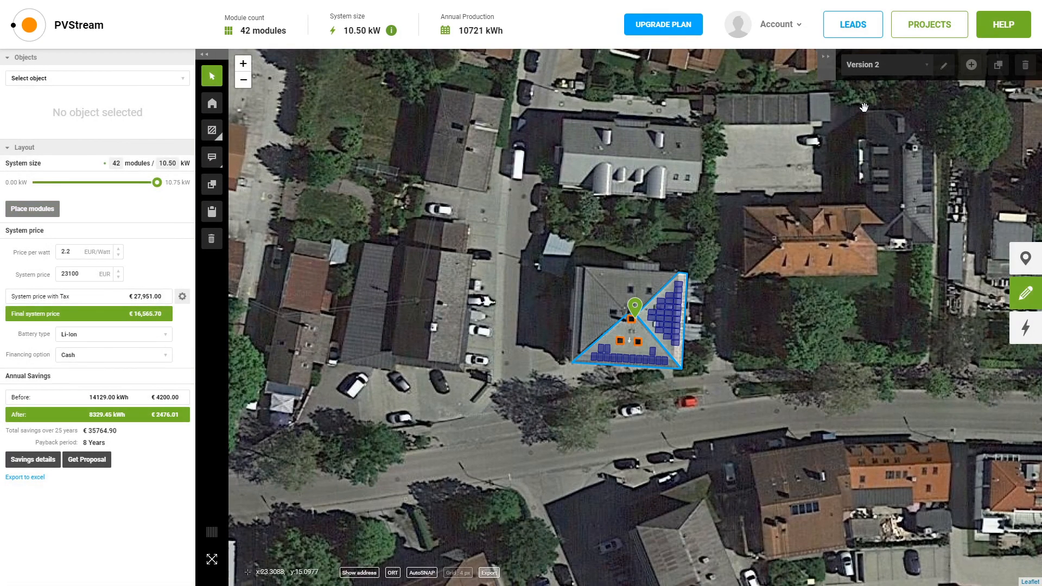
# Switch the displayed design to Version 1 using the version list
pyautogui.click(881, 65)
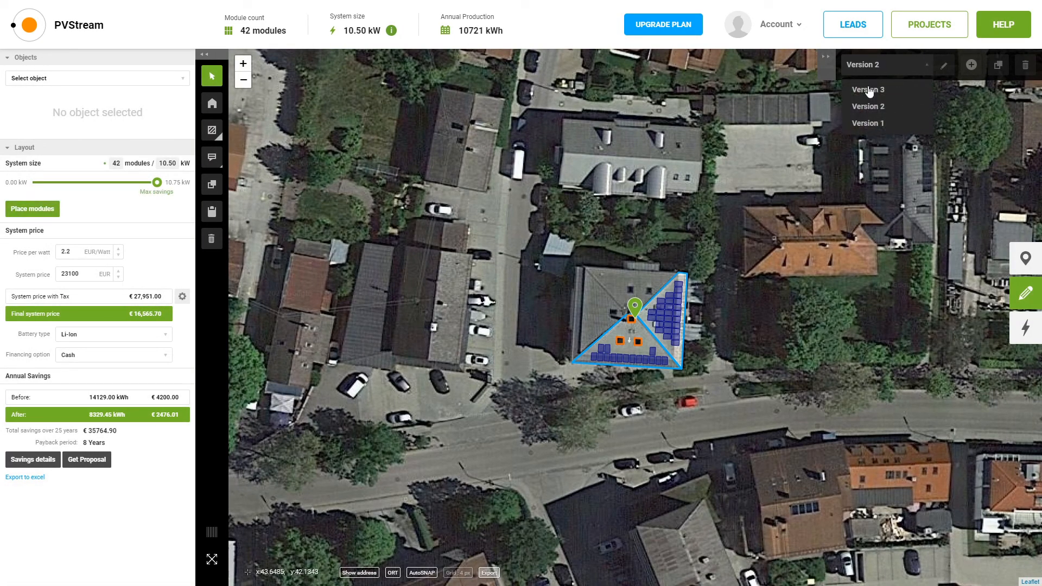
pyautogui.click(868, 123)
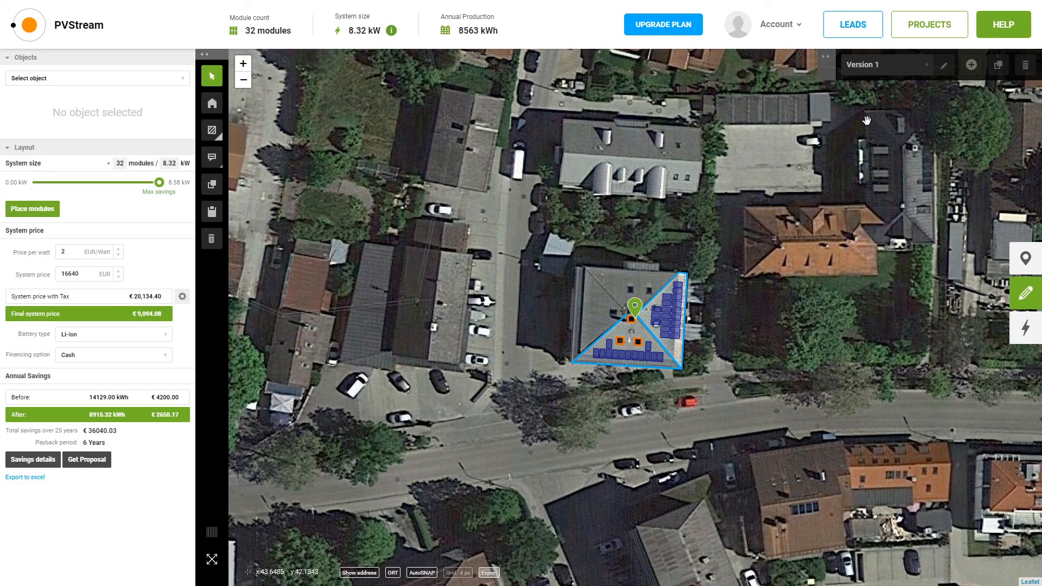